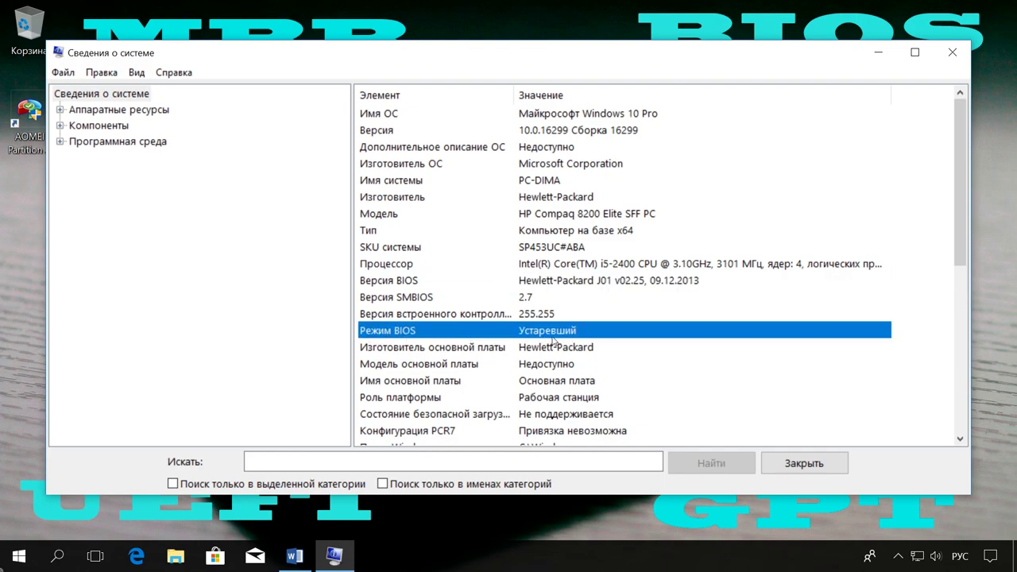
Close System Information, open Disk Management and check the partition style of Disk 0 in its volume properties
{"action": "left_click", "coordinate": [952, 55]}
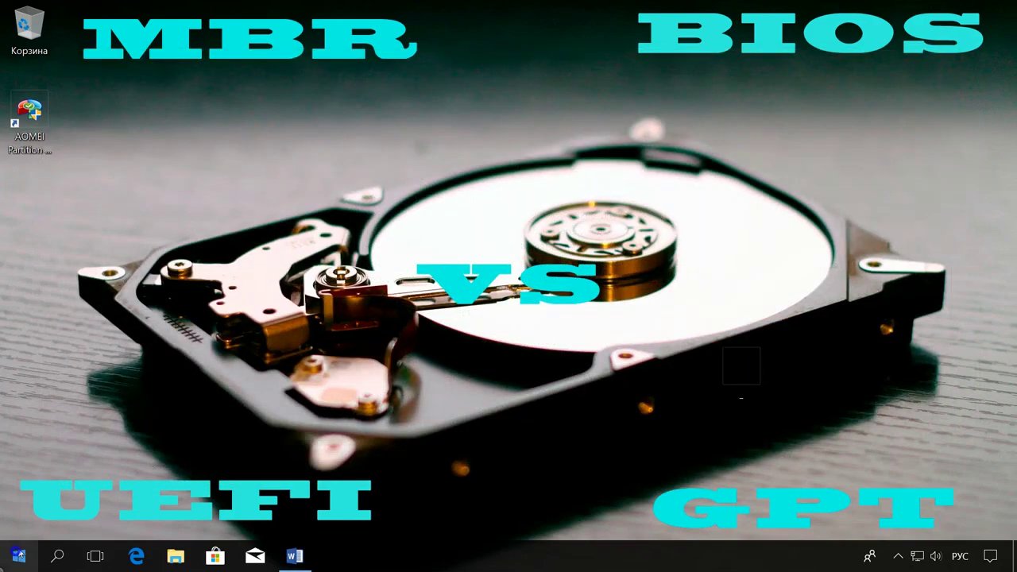
{"action": "right_click", "coordinate": [19, 555]}
{"action": "left_click", "coordinate": [144, 269]}
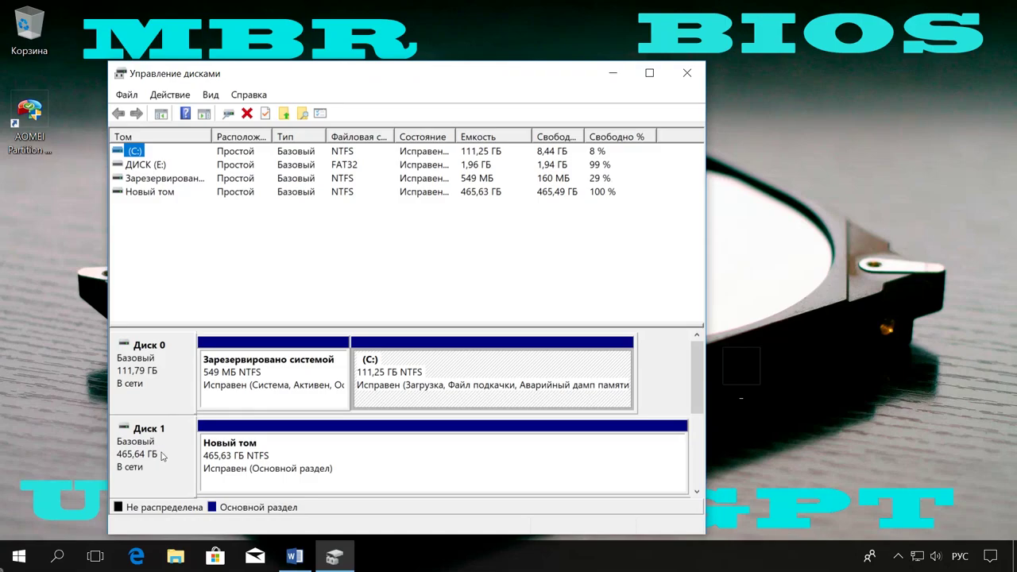
{"action": "right_click", "coordinate": [161, 395]}
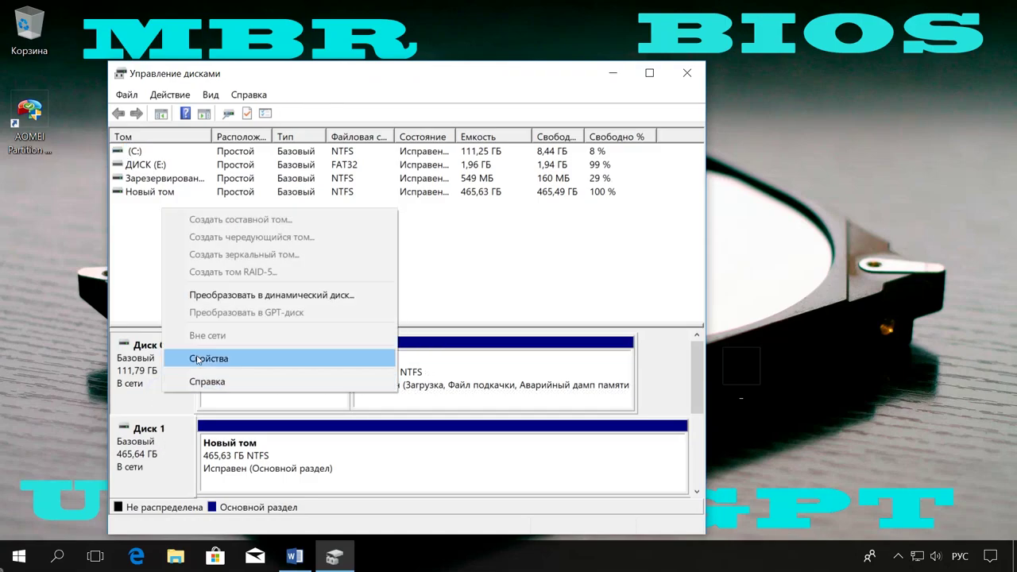
{"action": "left_click", "coordinate": [197, 359]}
{"action": "left_click", "coordinate": [135, 61]}
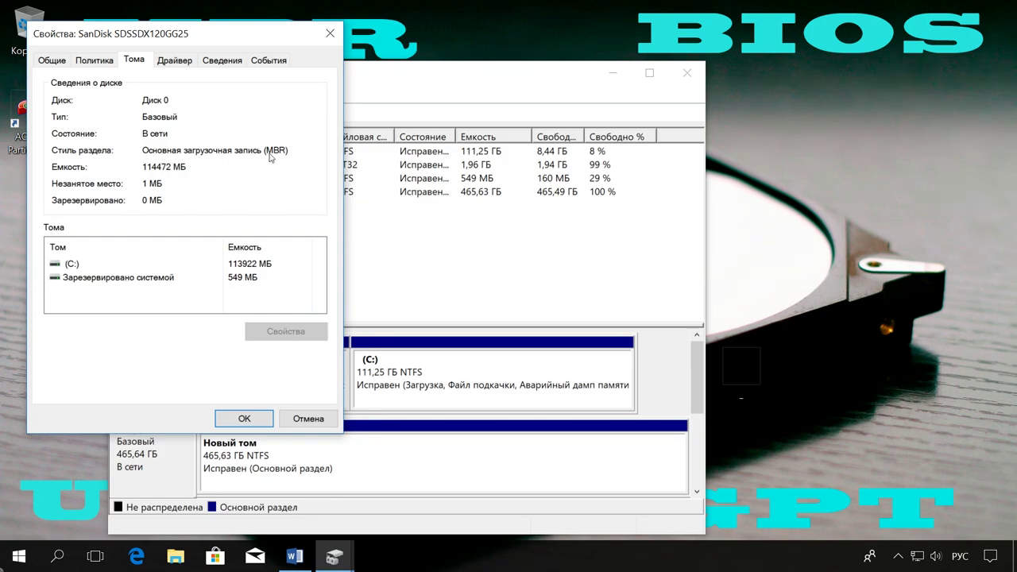
{"action": "left_click", "coordinate": [330, 33]}
Check the partition style of Disk 1 in its volume properties and close the properties window
{"action": "right_click", "coordinate": [179, 466]}
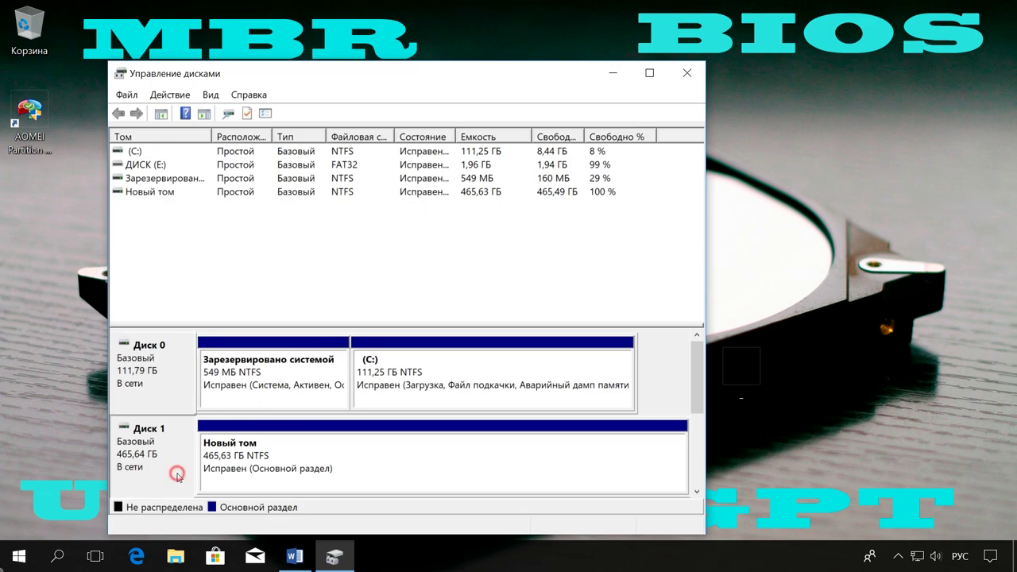
{"action": "left_click", "coordinate": [230, 439]}
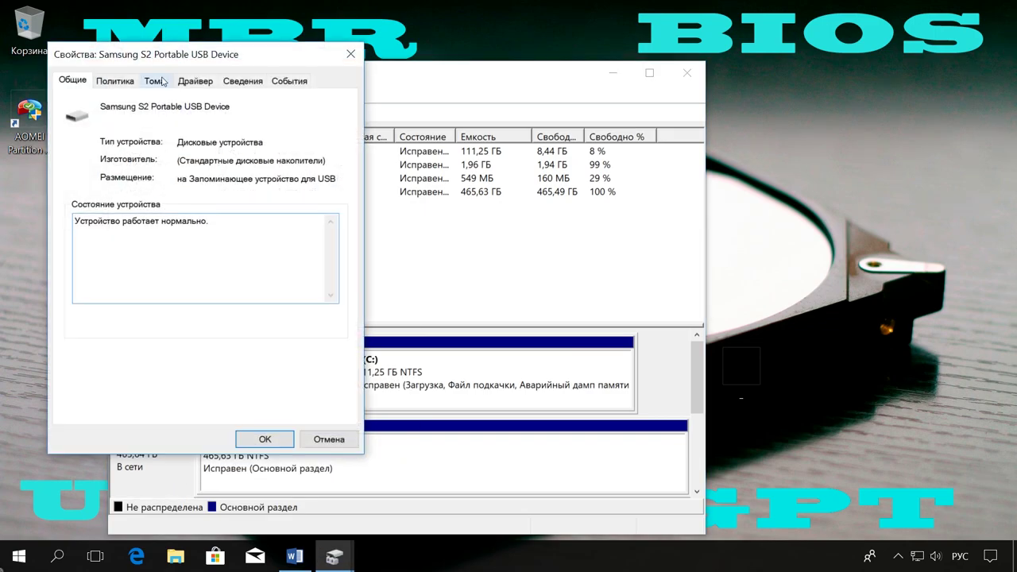
{"action": "left_click", "coordinate": [155, 81]}
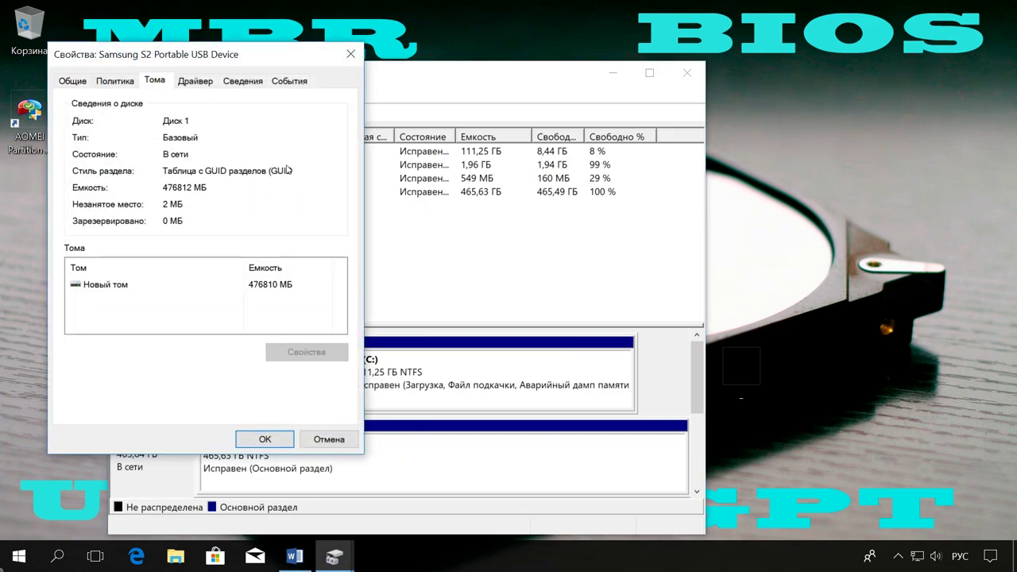
{"action": "left_click", "coordinate": [350, 54]}
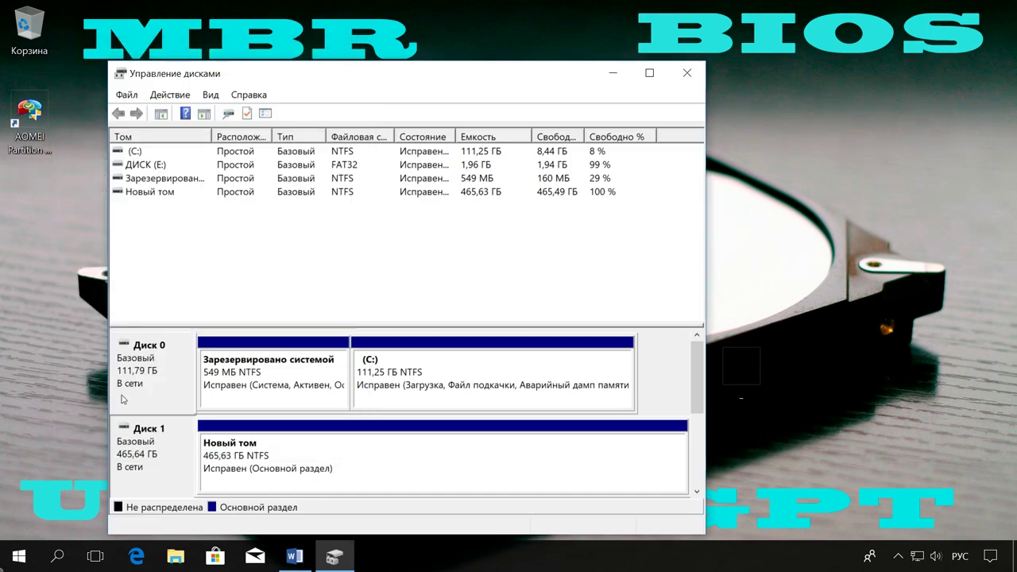
Find Command Prompt by searching Windows for cmd and launch it as administrator
{"action": "left_click", "coordinate": [57, 556]}
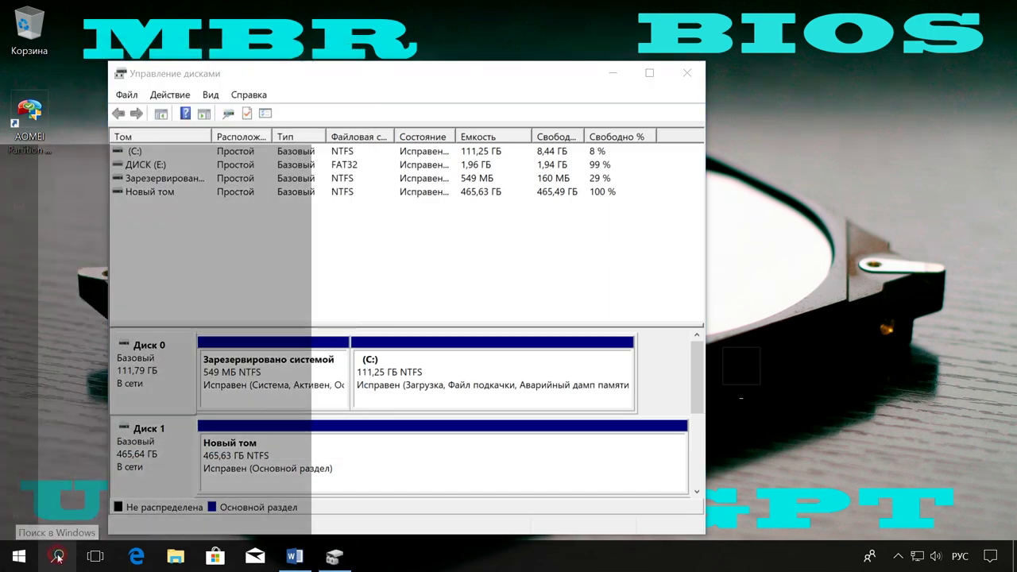
{"action": "key", "text": "alt+shift"}
{"action": "type", "text": "cmd"}
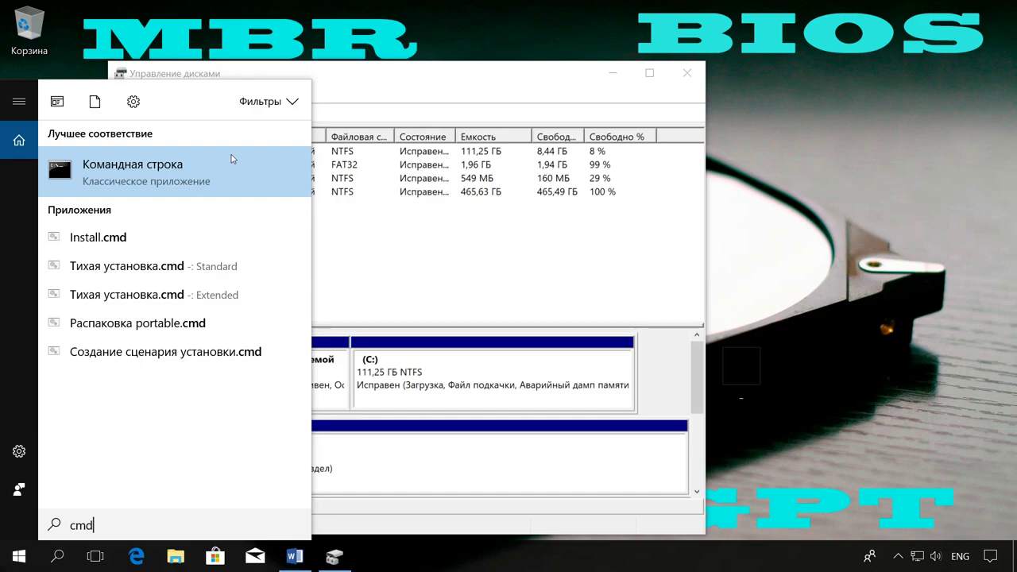
{"action": "right_click", "coordinate": [200, 180]}
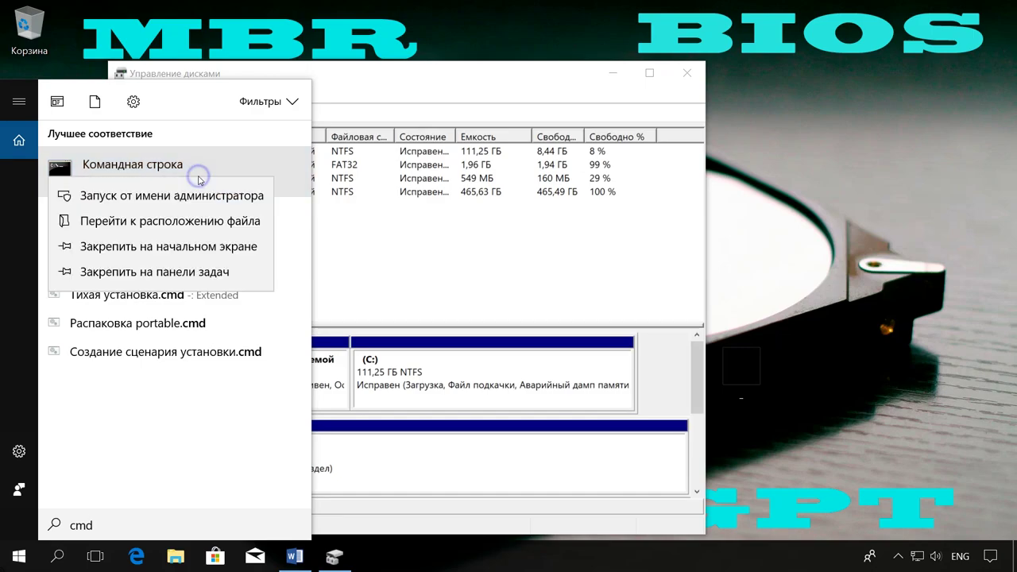
{"action": "left_click", "coordinate": [159, 205]}
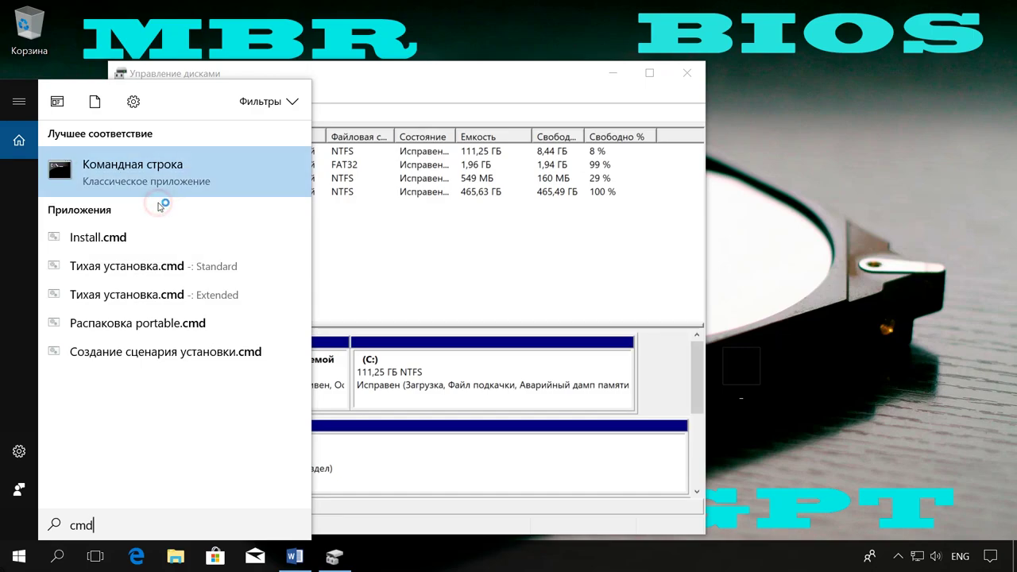
Start diskpart in the command line and run list disk to view the partition style of every disk
{"action": "type", "text": "diskpart"}
{"action": "key", "text": "Return"}
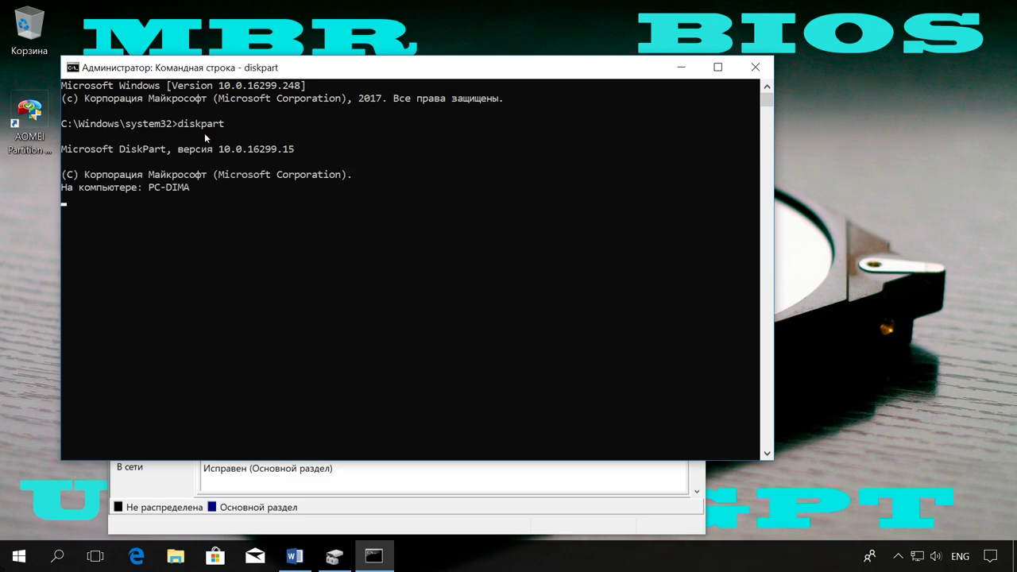
{"action": "type", "text": "list disk"}
{"action": "key", "text": "Return"}
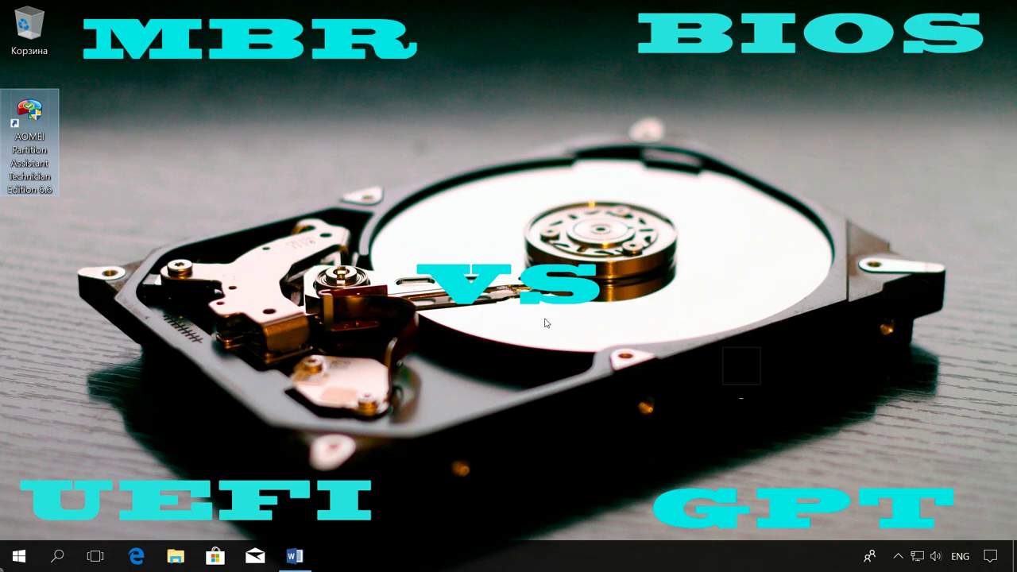
Open Disk Management and check whether conversion to a GPT disk is available for Disk 1
{"action": "right_click", "coordinate": [19, 556]}
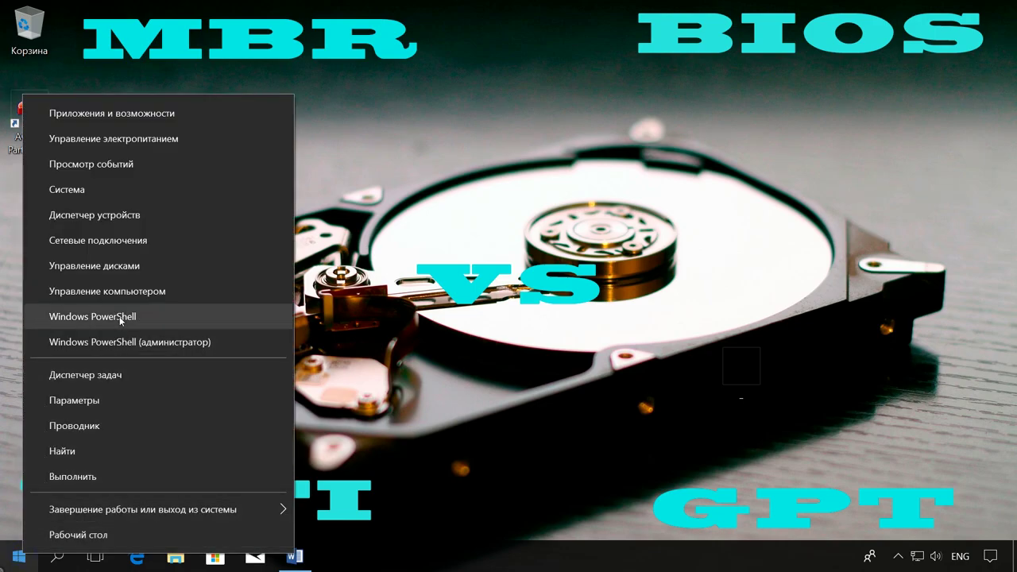
{"action": "left_click", "coordinate": [109, 267]}
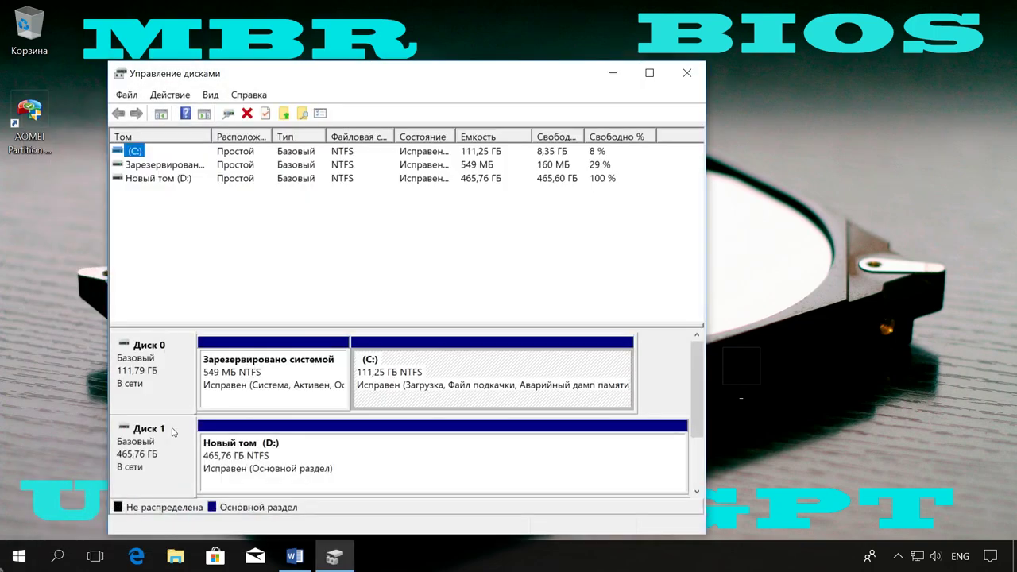
{"action": "right_click", "coordinate": [170, 475]}
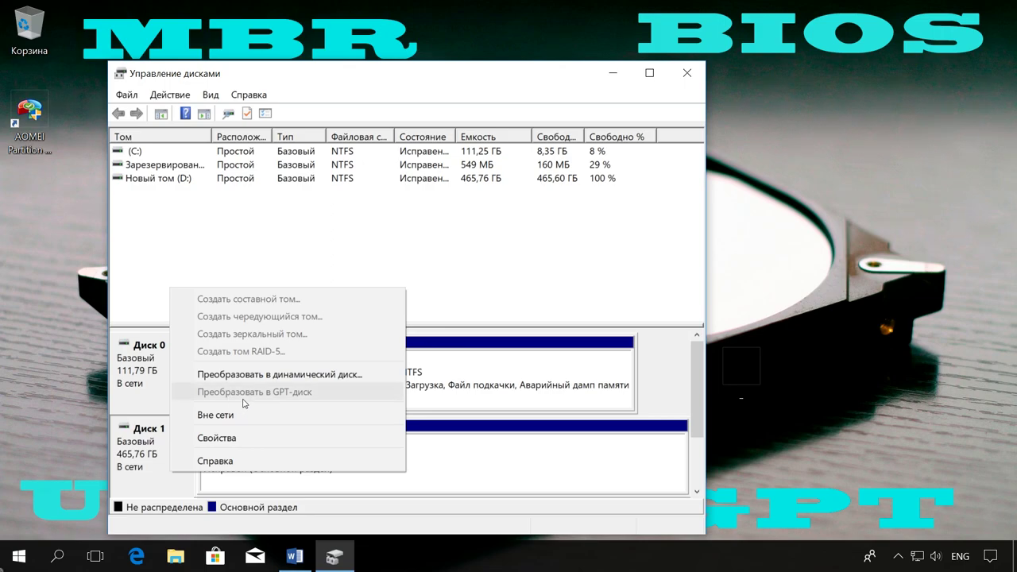
Delete the volume Новый том (D:) on Disk 1 and convert the emptied disk to GPT
{"action": "left_click", "coordinate": [475, 459]}
{"action": "right_click", "coordinate": [475, 457]}
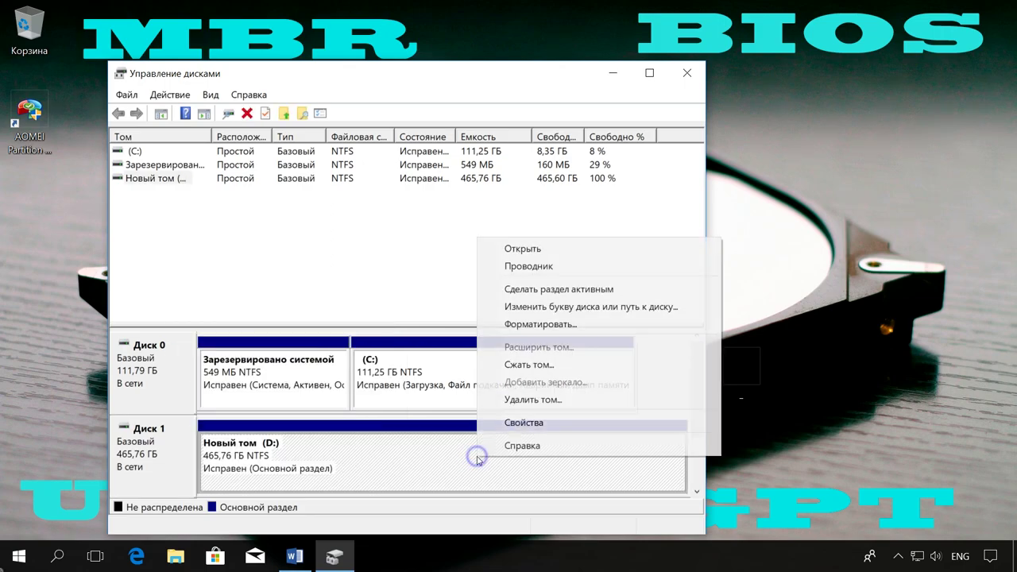
{"action": "left_click", "coordinate": [578, 406]}
{"action": "left_click", "coordinate": [565, 386]}
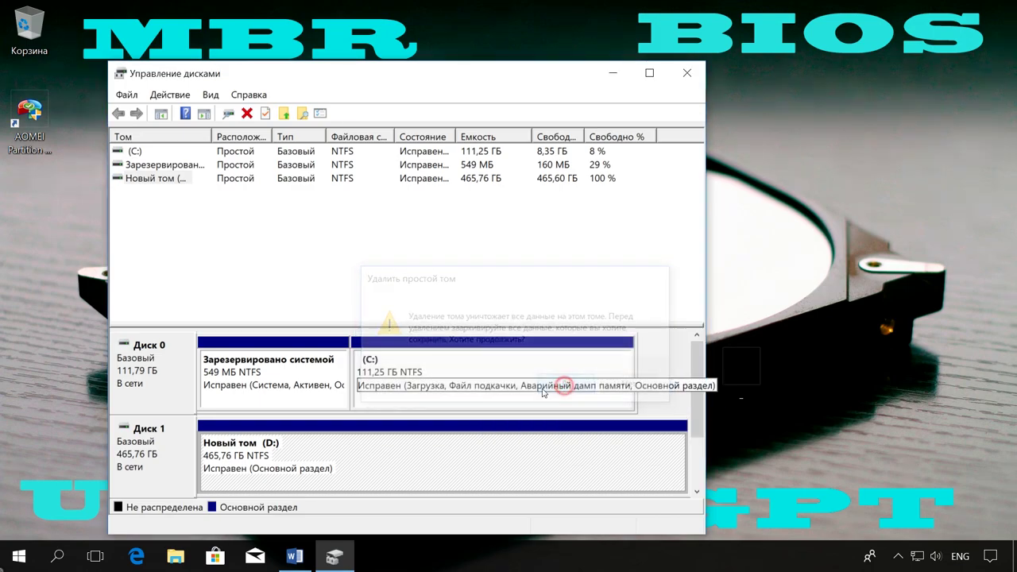
{"action": "right_click", "coordinate": [173, 461]}
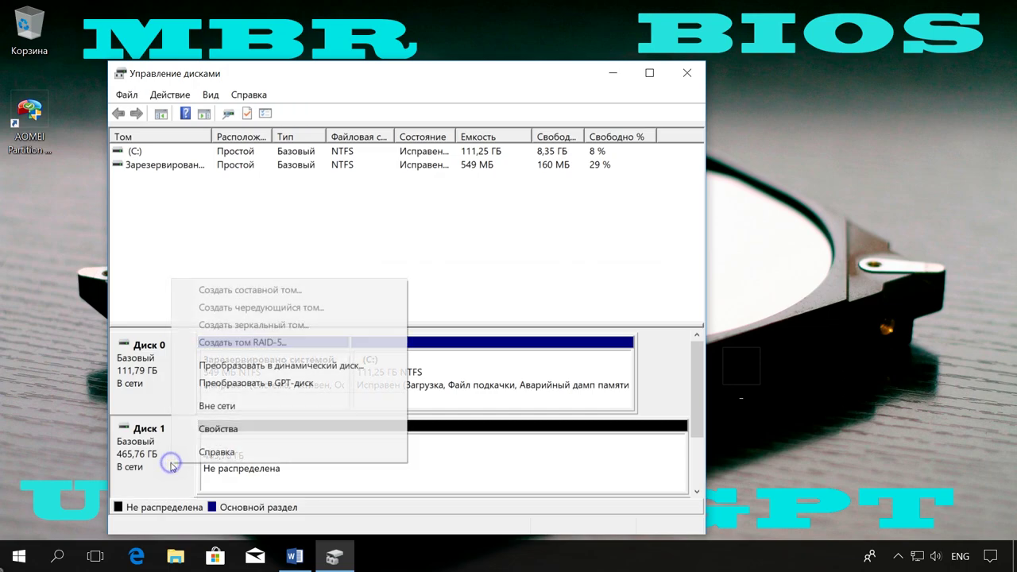
{"action": "left_click", "coordinate": [314, 391]}
Create a 476810 MB simple volume on Disk 1 with letter D:, quick-formatted as NTFS and labelled Новый том
{"action": "left_click", "coordinate": [334, 454]}
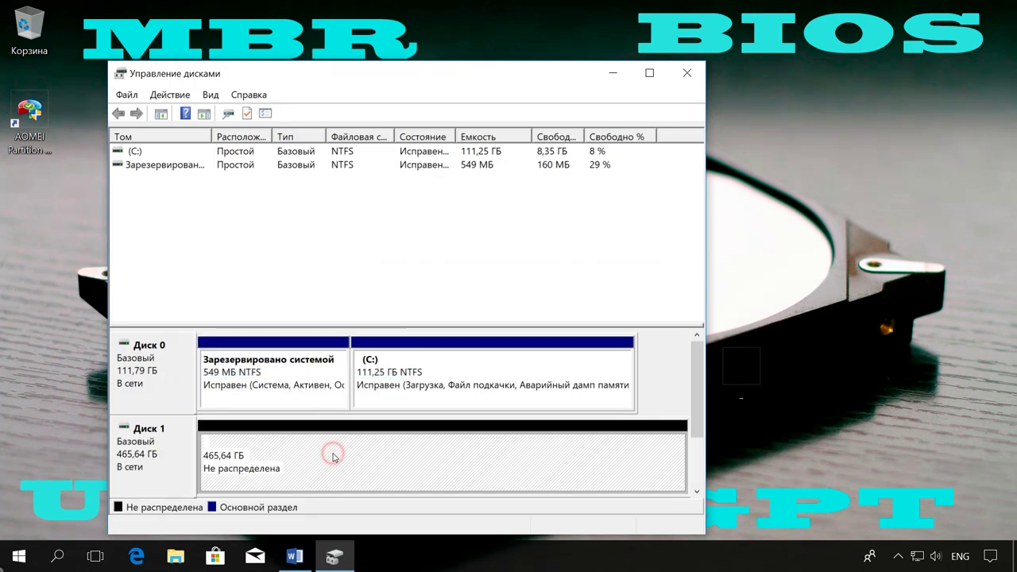
{"action": "right_click", "coordinate": [334, 455]}
{"action": "left_click", "coordinate": [429, 329]}
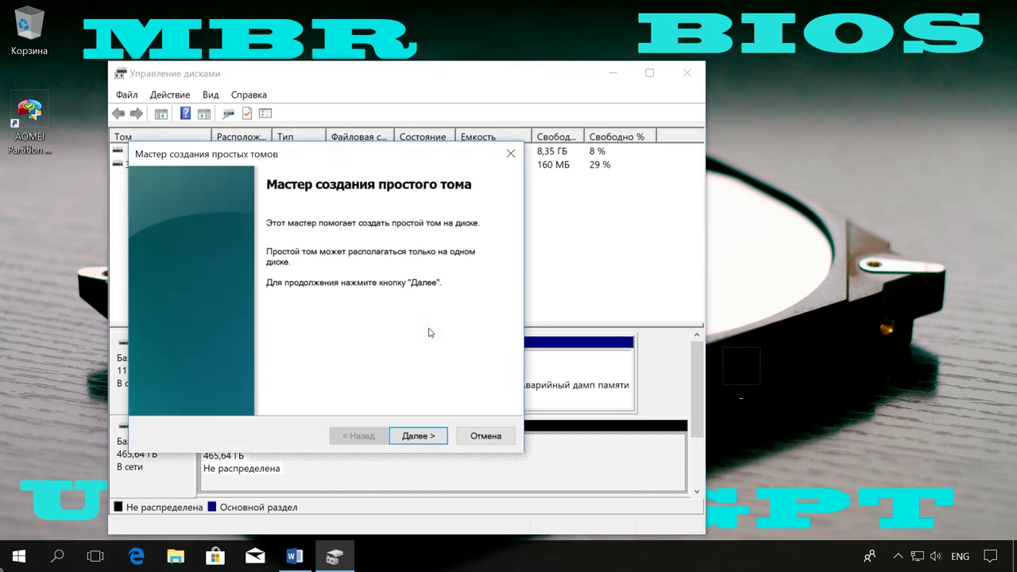
{"action": "left_click", "coordinate": [418, 436]}
{"action": "left_click", "coordinate": [418, 436]}
{"action": "left_click", "coordinate": [418, 436]}
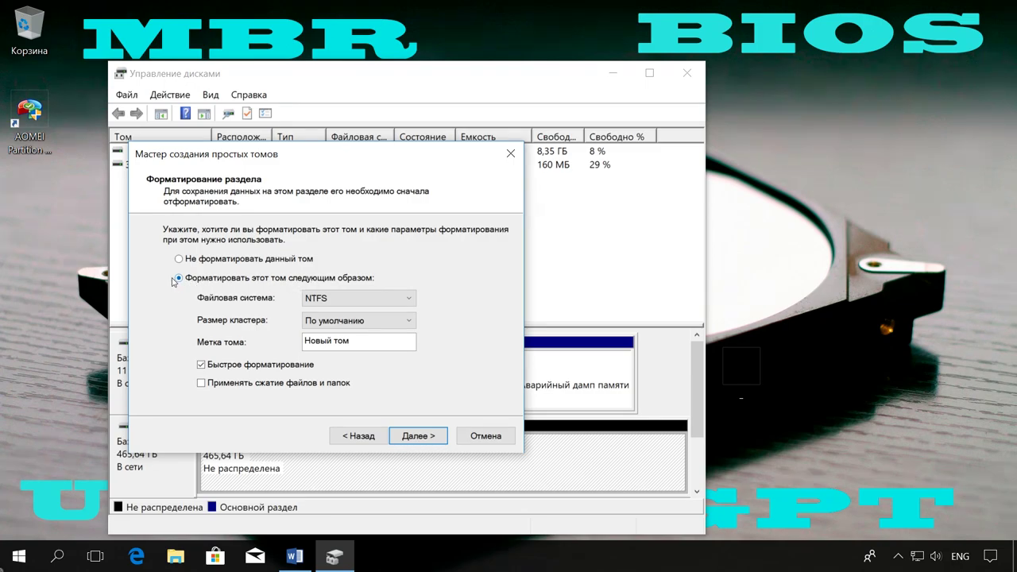
{"action": "left_click", "coordinate": [427, 438]}
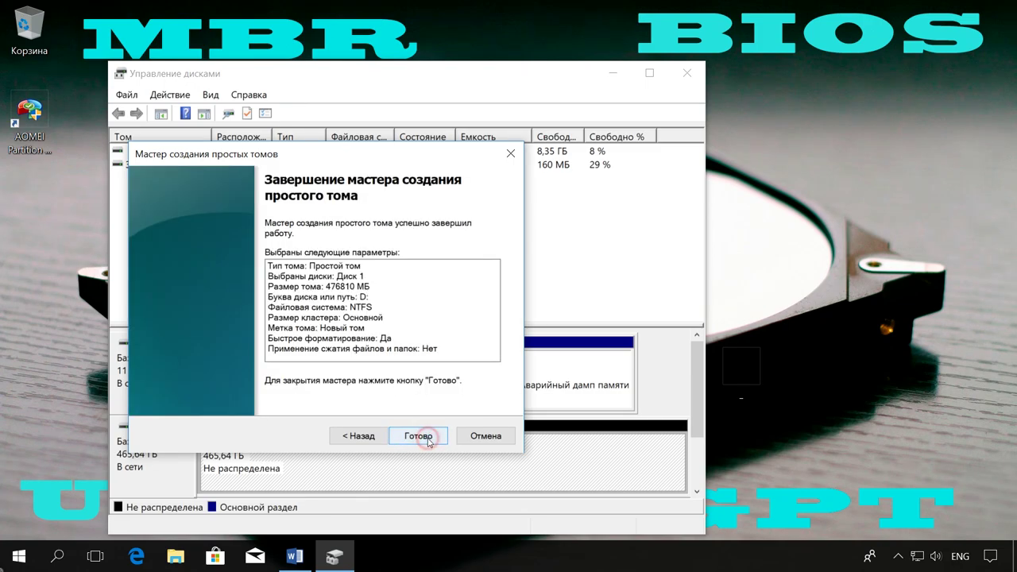
{"action": "left_click", "coordinate": [427, 438]}
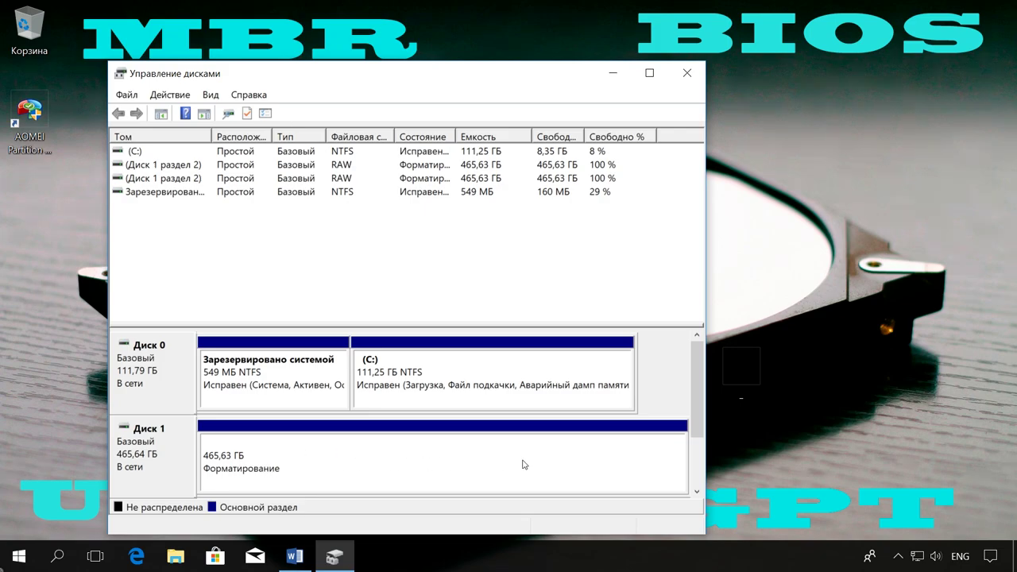
{"action": "left_click", "coordinate": [742, 460]}
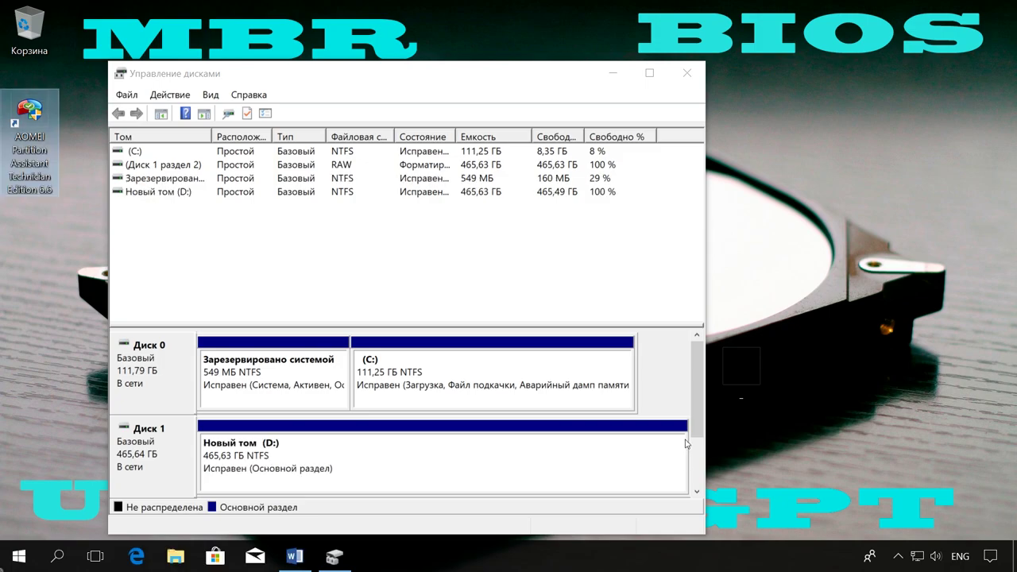
Check the partition style of the converted Disk 1 in its volume properties and close the window
{"action": "right_click", "coordinate": [156, 468]}
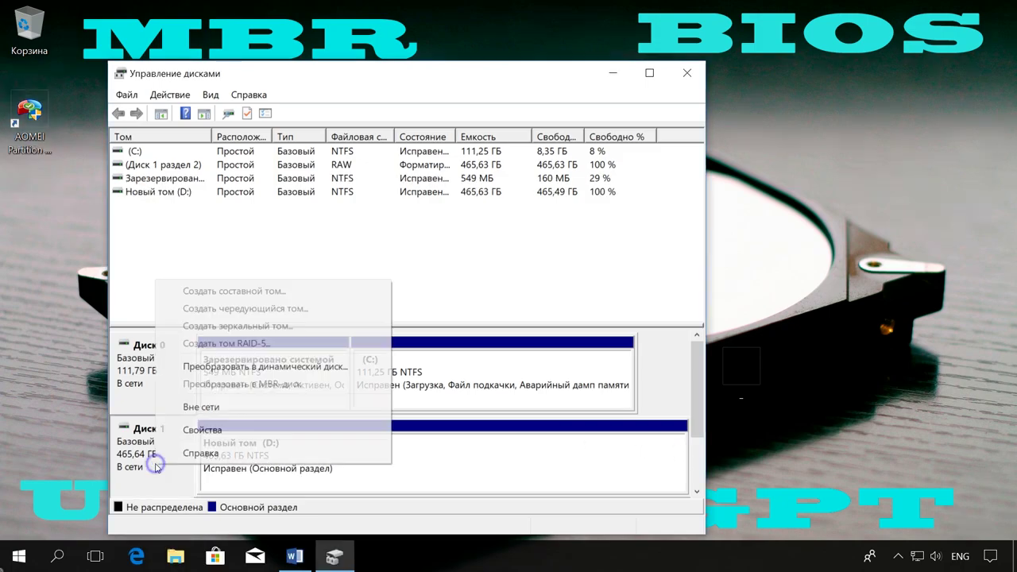
{"action": "left_click", "coordinate": [208, 491]}
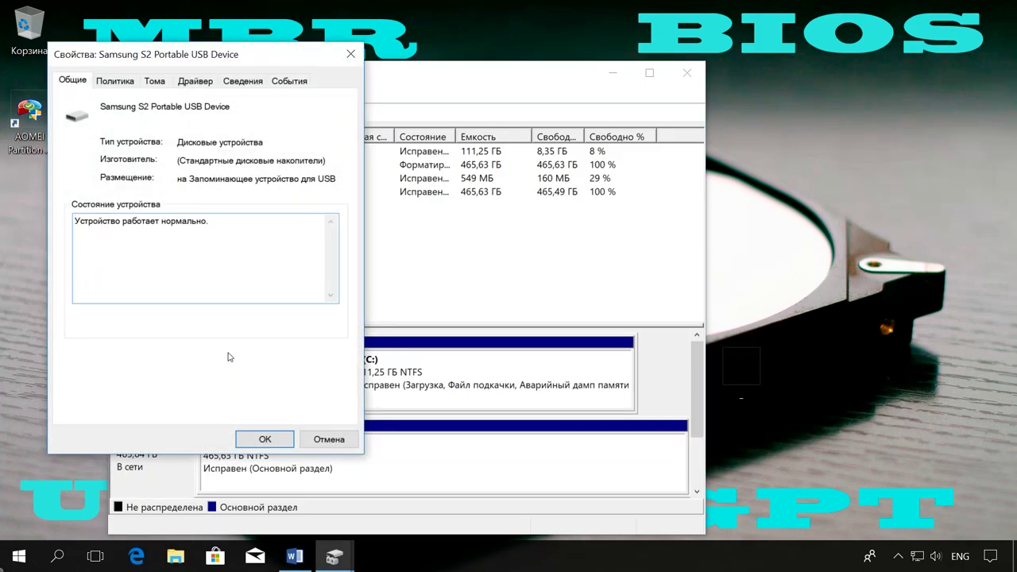
{"action": "left_click", "coordinate": [153, 82]}
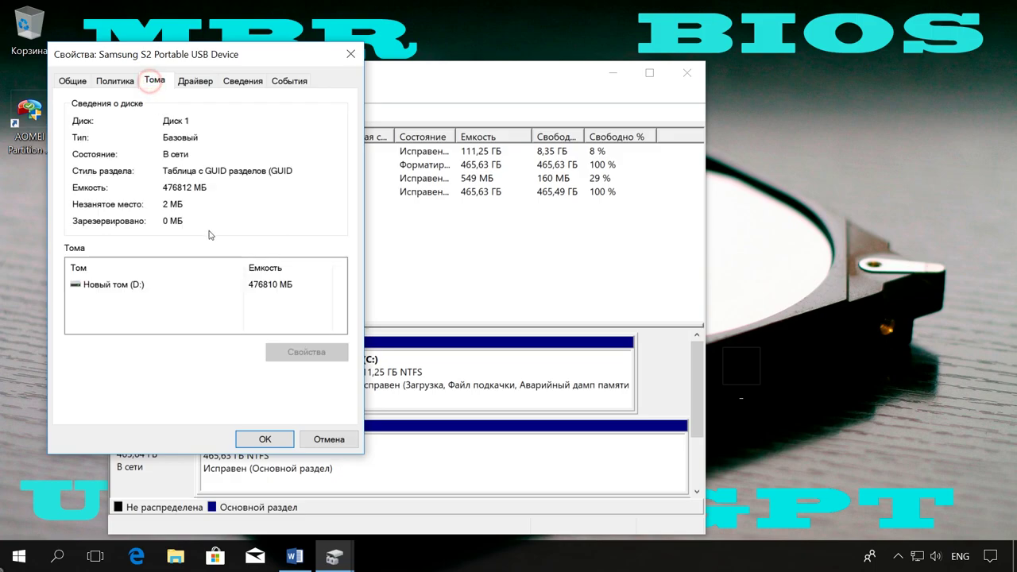
{"action": "left_click", "coordinate": [349, 56]}
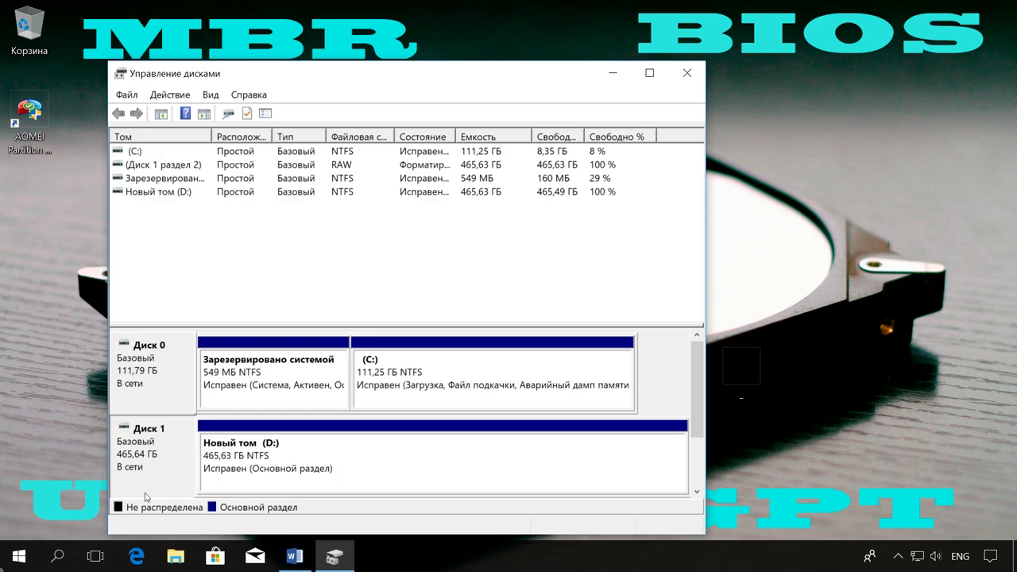
Launch Command Prompt as administrator through a Windows search for cmd and start diskpart
{"action": "left_click", "coordinate": [55, 560]}
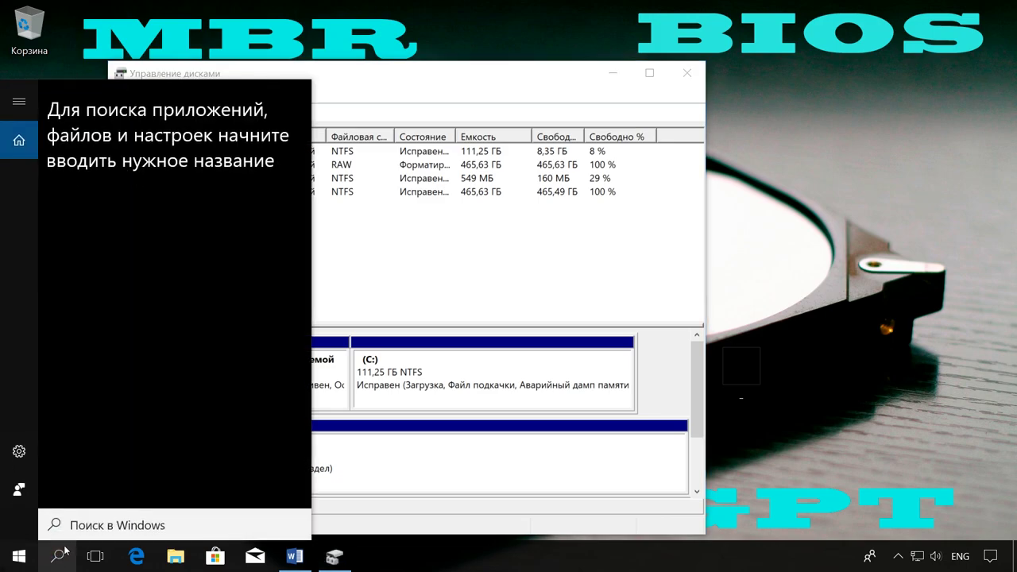
{"action": "type", "text": "cmd"}
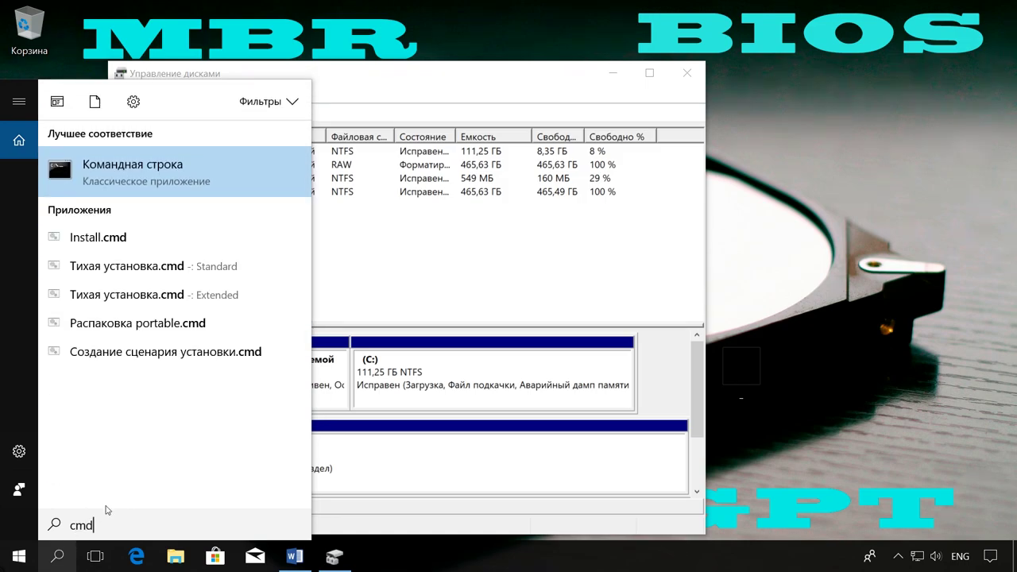
{"action": "right_click", "coordinate": [212, 180]}
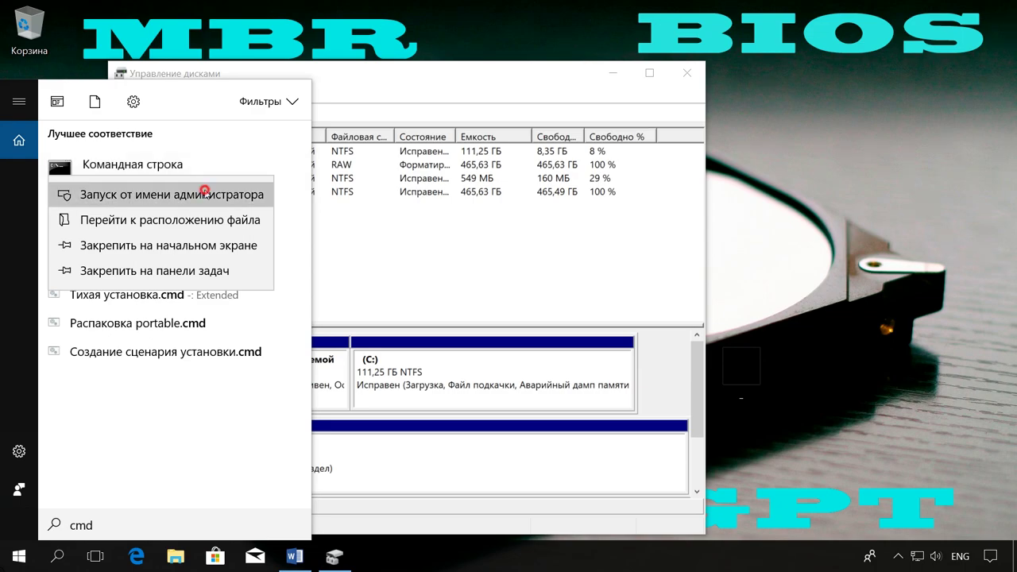
{"action": "left_click", "coordinate": [204, 195]}
{"action": "type", "text": "disk"}
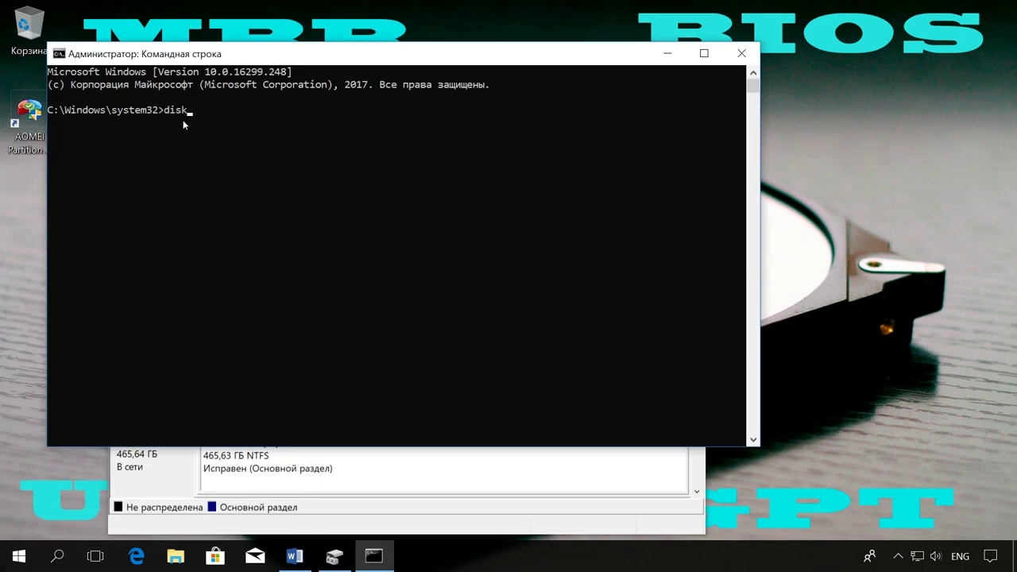
{"action": "type", "text": "part"}
{"action": "key", "text": "Return"}
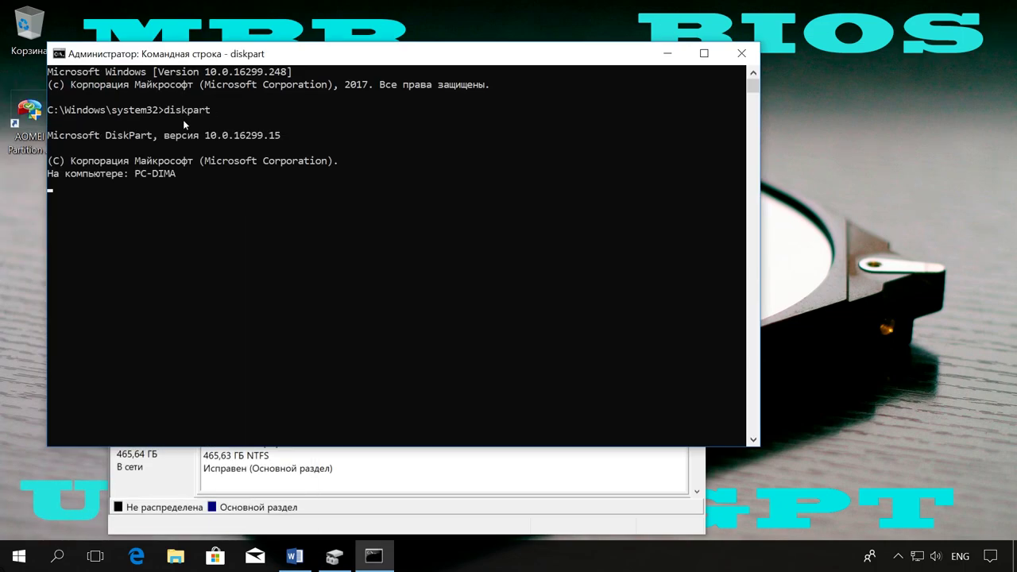
Select disk 1 from the diskpart disk list, wipe it with clean, and convert it to MBR
{"action": "type", "text": "list disk"}
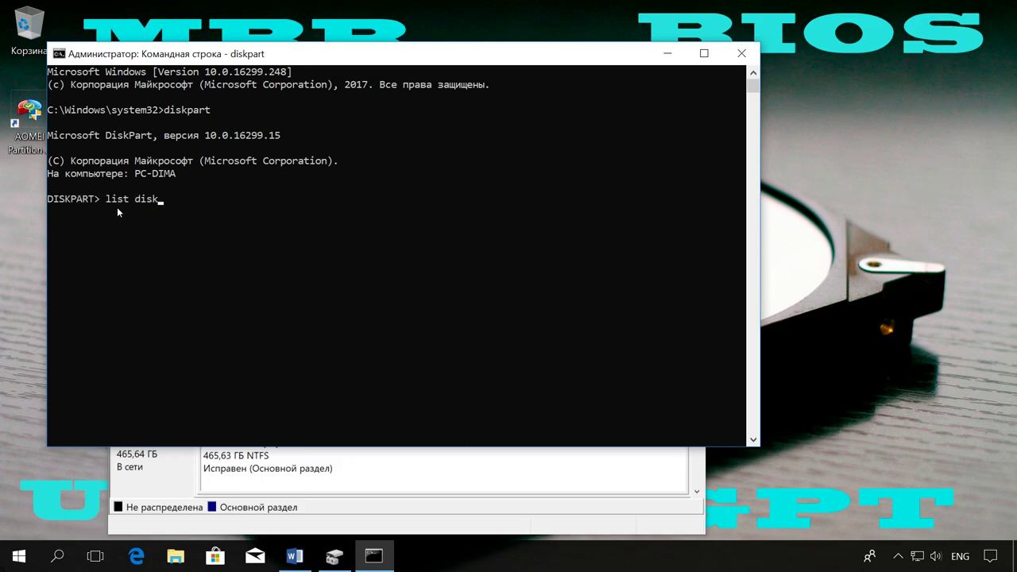
{"action": "key", "text": "Return"}
{"action": "type", "text": "select disk 1"}
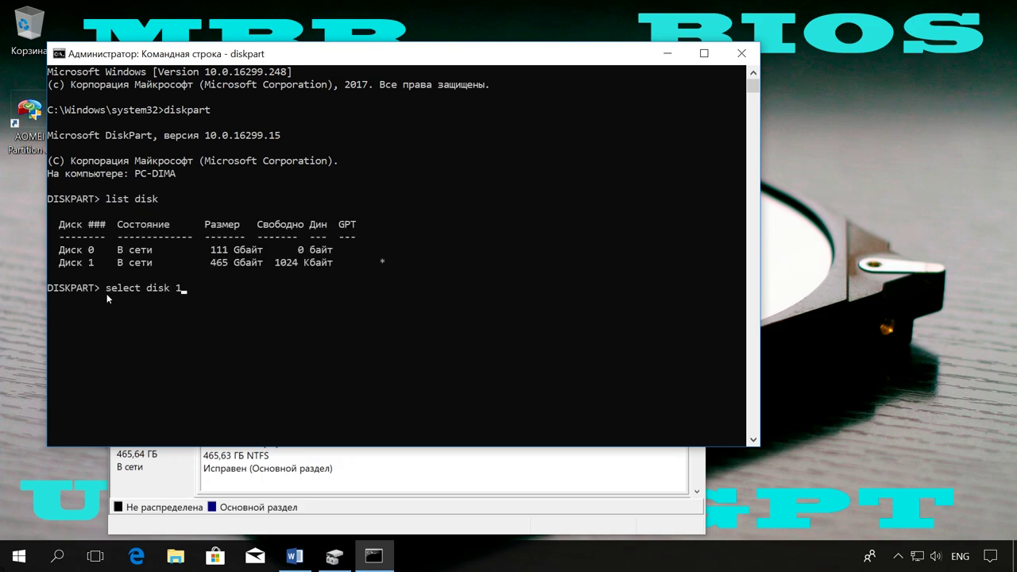
{"action": "left_click", "coordinate": [199, 294]}
{"action": "key", "text": "Return"}
{"action": "type", "text": "clean"}
{"action": "key", "text": "Return"}
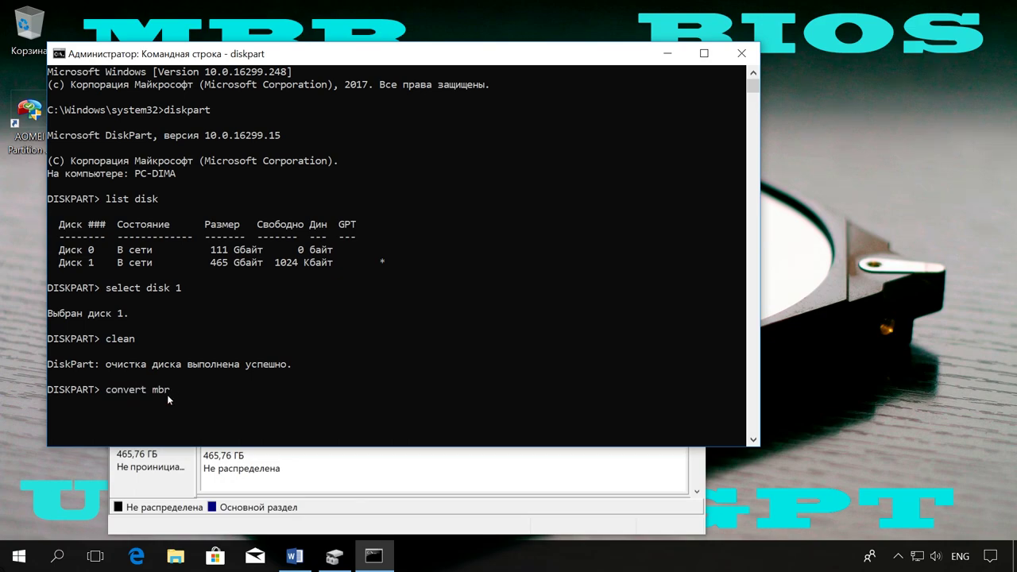
{"action": "key", "text": "Return"}
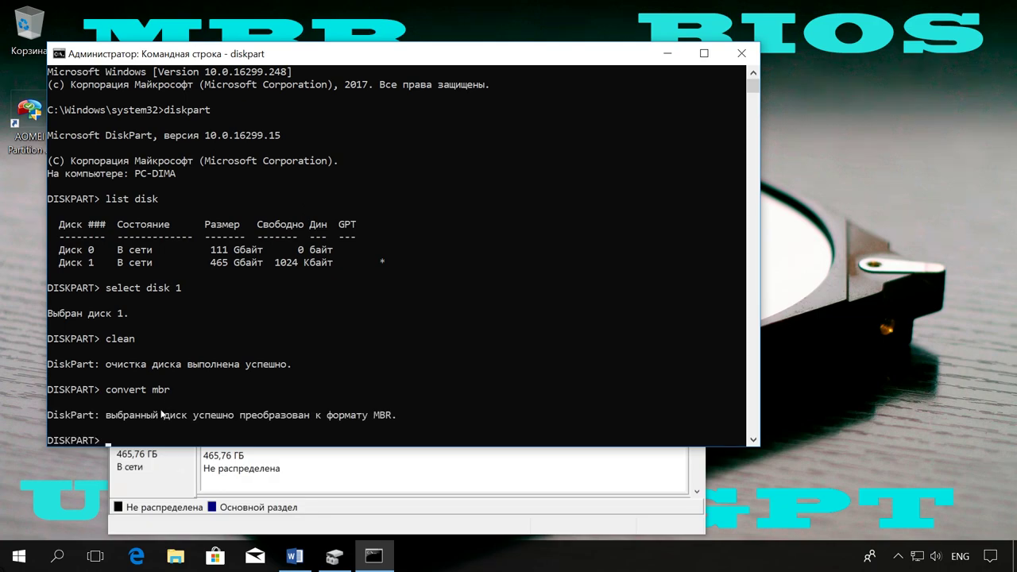
In Disk Management, create an NTFS simple volume labelled Новый том (D:) on Disk 1's unallocated space, keeping the wizard defaults
{"action": "left_click", "coordinate": [322, 473]}
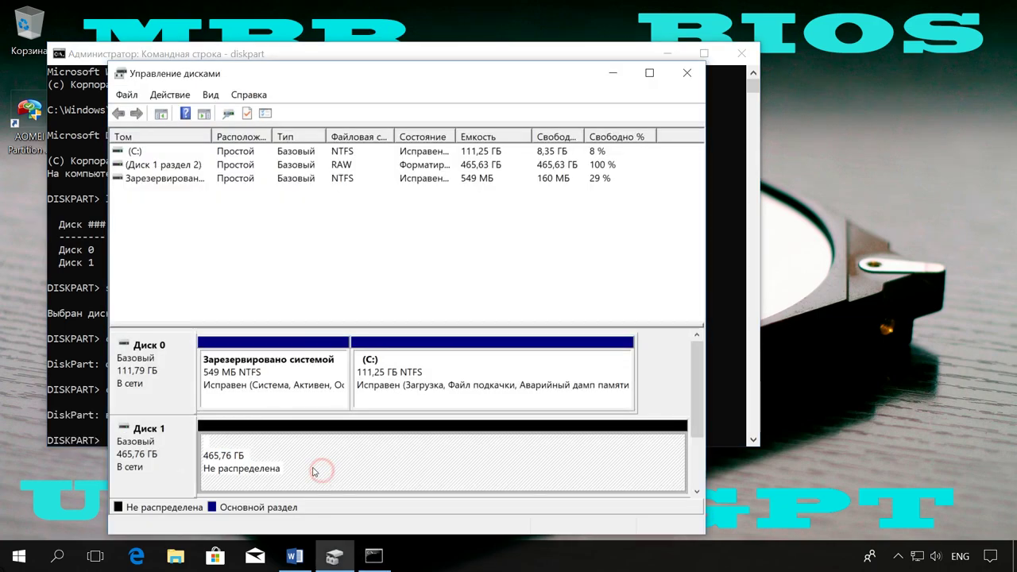
{"action": "right_click", "coordinate": [305, 453]}
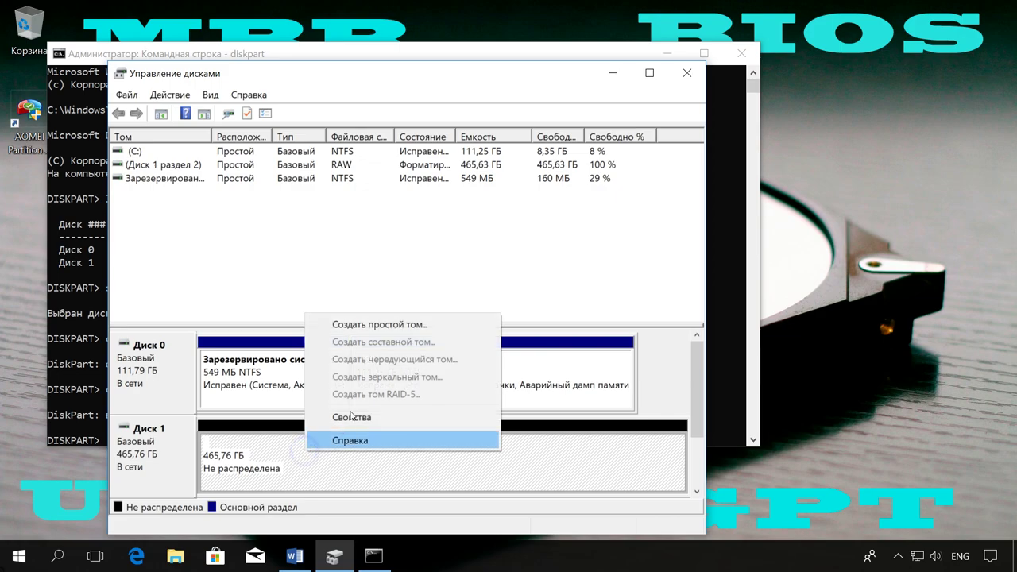
{"action": "left_click", "coordinate": [401, 322]}
{"action": "left_click", "coordinate": [412, 436]}
{"action": "left_click", "coordinate": [413, 436]}
{"action": "left_click", "coordinate": [414, 436]}
{"action": "left_click", "coordinate": [413, 436]}
{"action": "left_click", "coordinate": [414, 434]}
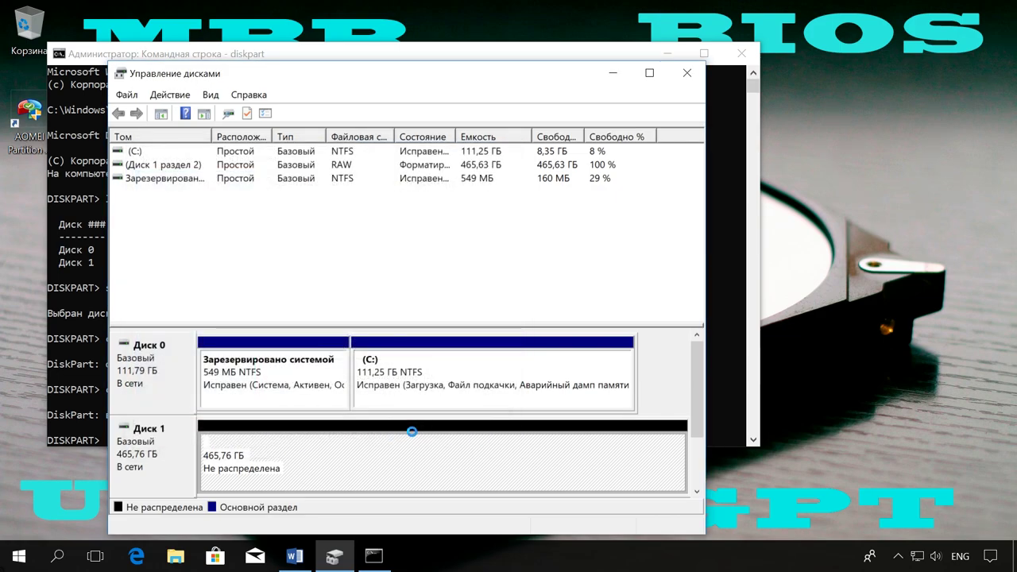
Open the properties of Disk 1 to check its partition style
{"action": "right_click", "coordinate": [170, 467]}
{"action": "left_click", "coordinate": [253, 433]}
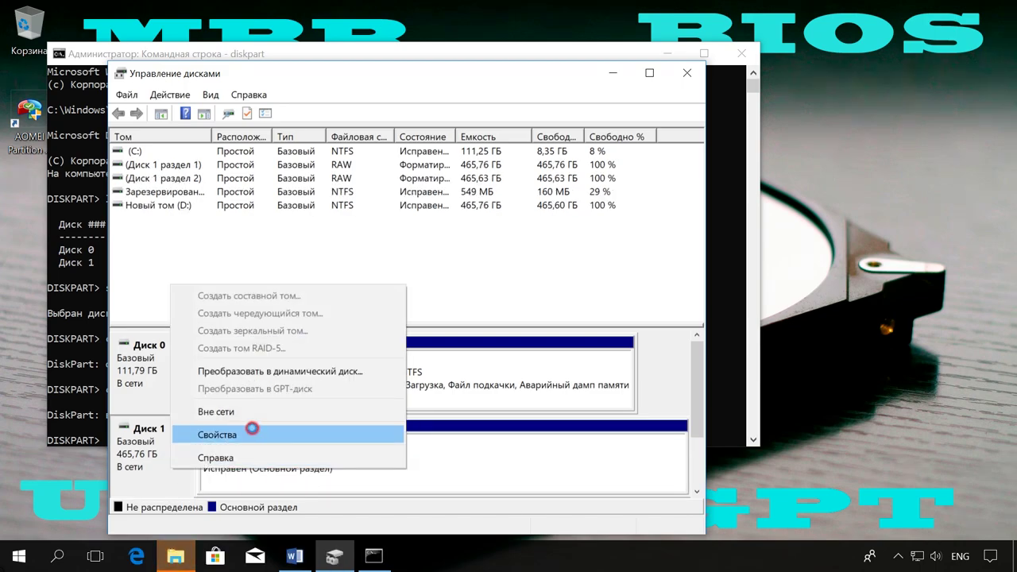
{"action": "left_click", "coordinate": [130, 62]}
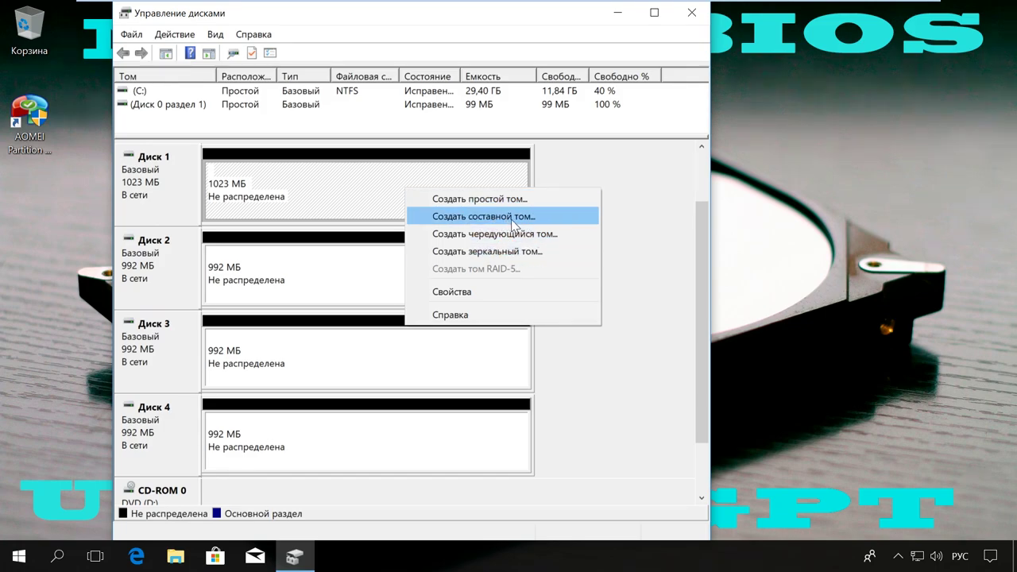
Read the introductions of the spanned, striped and mirrored volume wizards for Disk 1, cancelling each one
{"action": "left_click", "coordinate": [511, 220]}
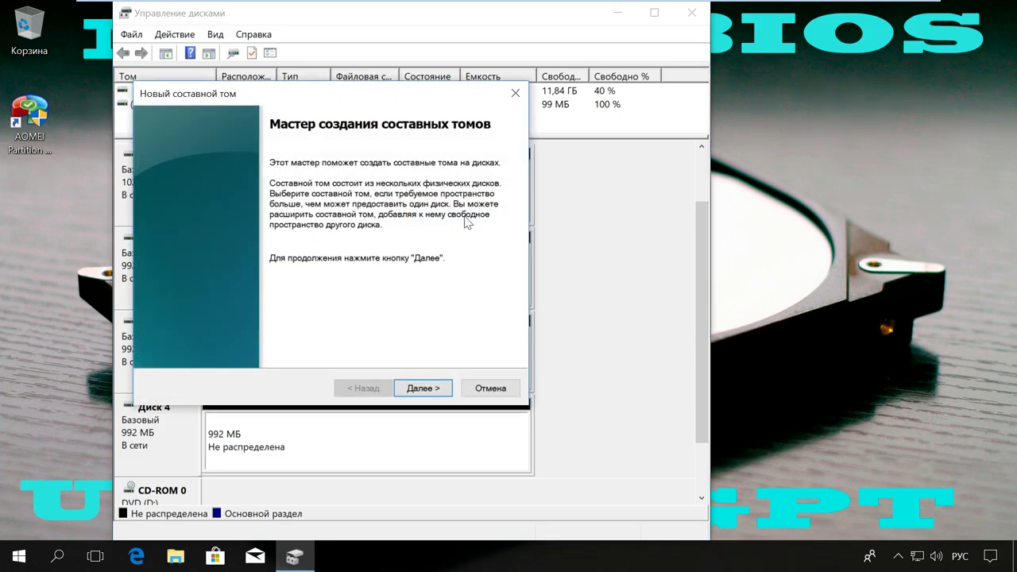
{"action": "left_click", "coordinate": [486, 390]}
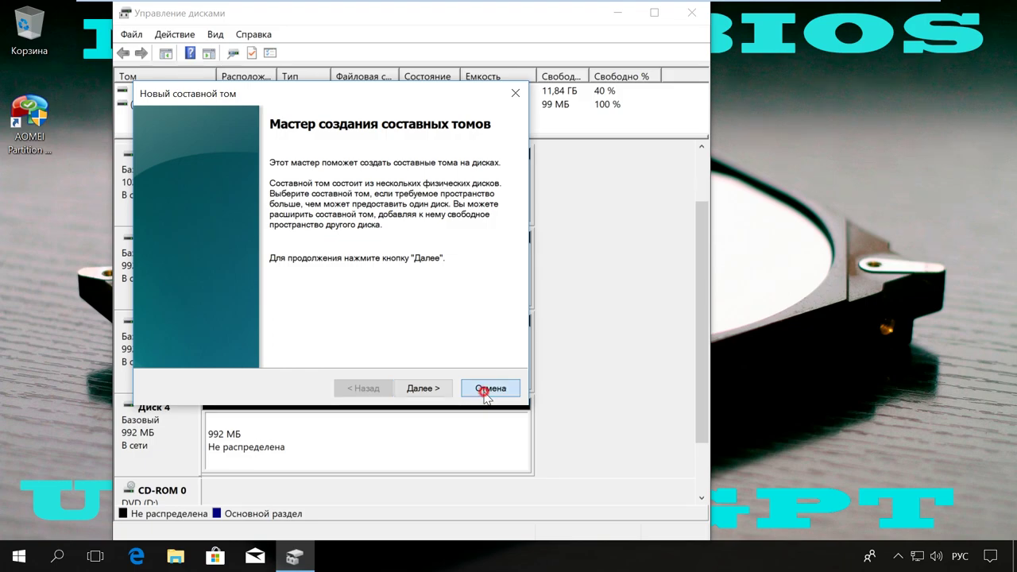
{"action": "right_click", "coordinate": [450, 206]}
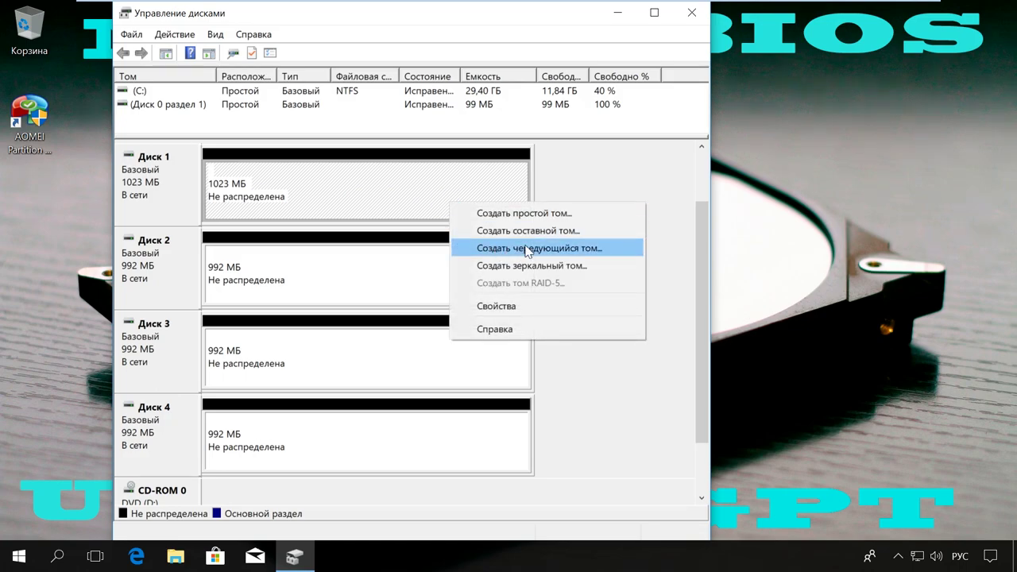
{"action": "left_click", "coordinate": [559, 256]}
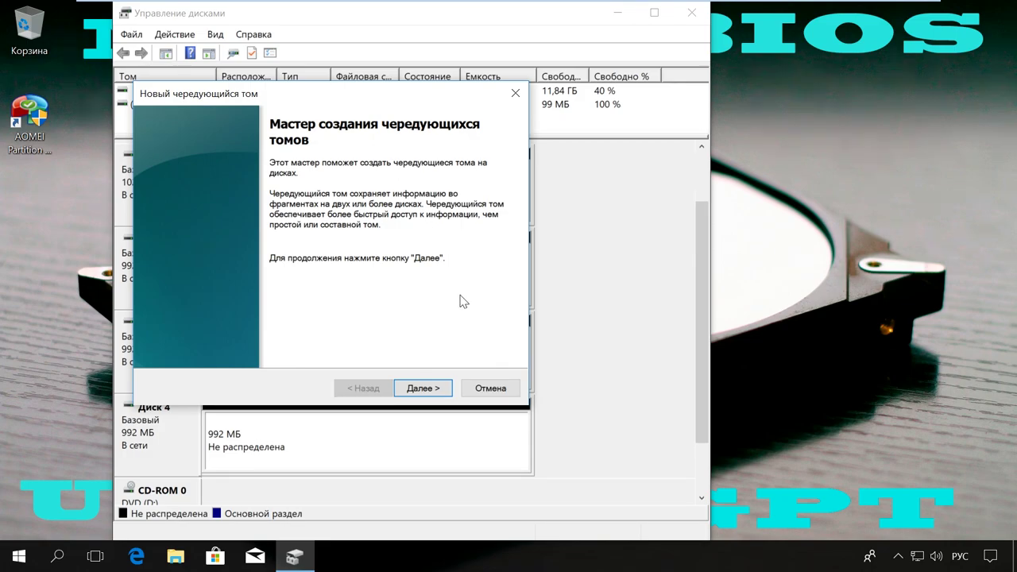
{"action": "left_click", "coordinate": [516, 94]}
{"action": "right_click", "coordinate": [482, 183]}
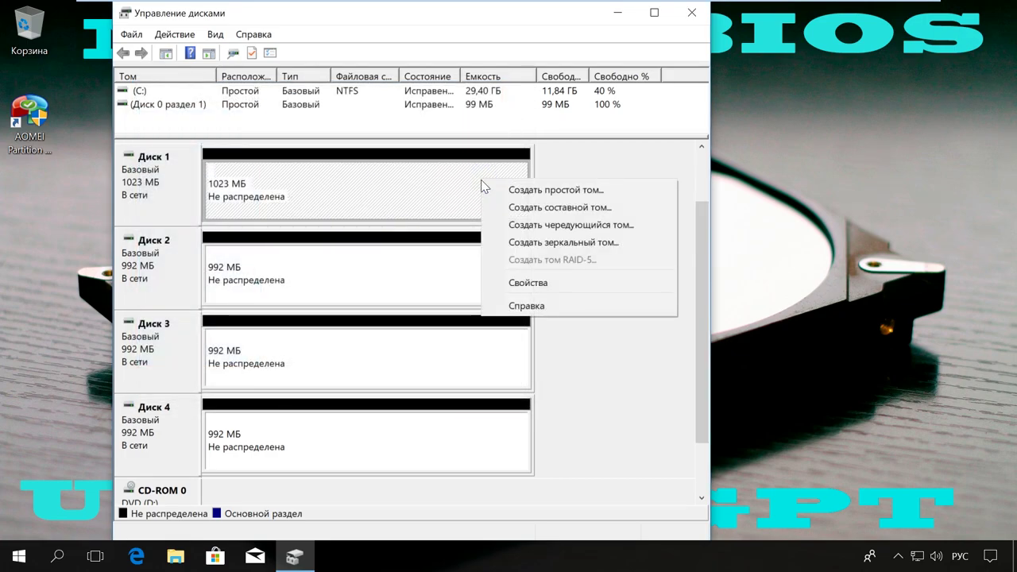
{"action": "left_click", "coordinate": [601, 241]}
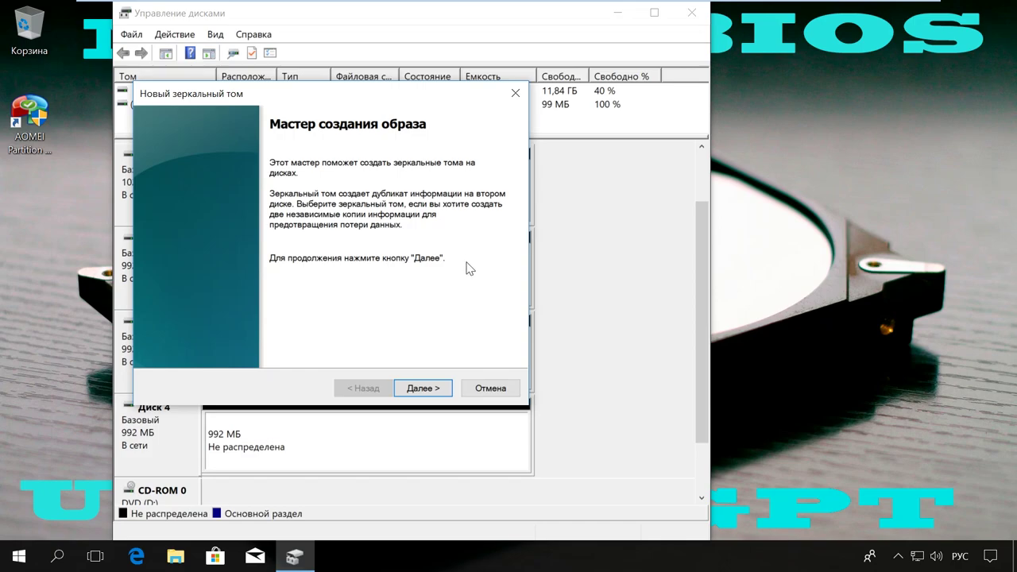
{"action": "left_click", "coordinate": [490, 388]}
Start a new striped volume on Disk 1 and add Disks 2, 3 and 4 to it with 990 MB each
{"action": "right_click", "coordinate": [484, 191]}
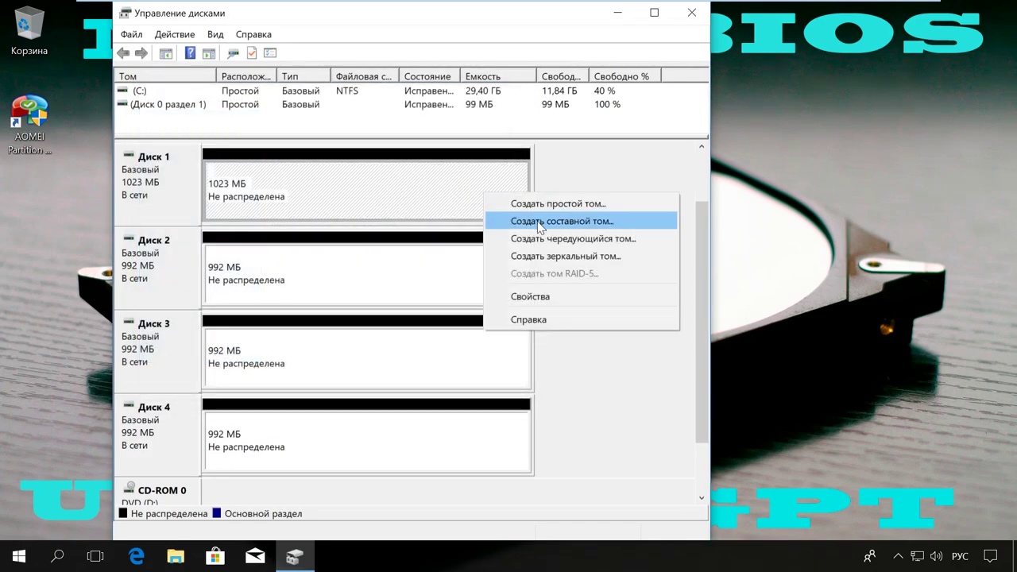
{"action": "left_click", "coordinate": [596, 239]}
{"action": "left_click", "coordinate": [437, 390]}
{"action": "left_click", "coordinate": [252, 227]}
{"action": "left_click", "coordinate": [329, 234]}
{"action": "left_click", "coordinate": [329, 235]}
{"action": "left_click", "coordinate": [329, 235]}
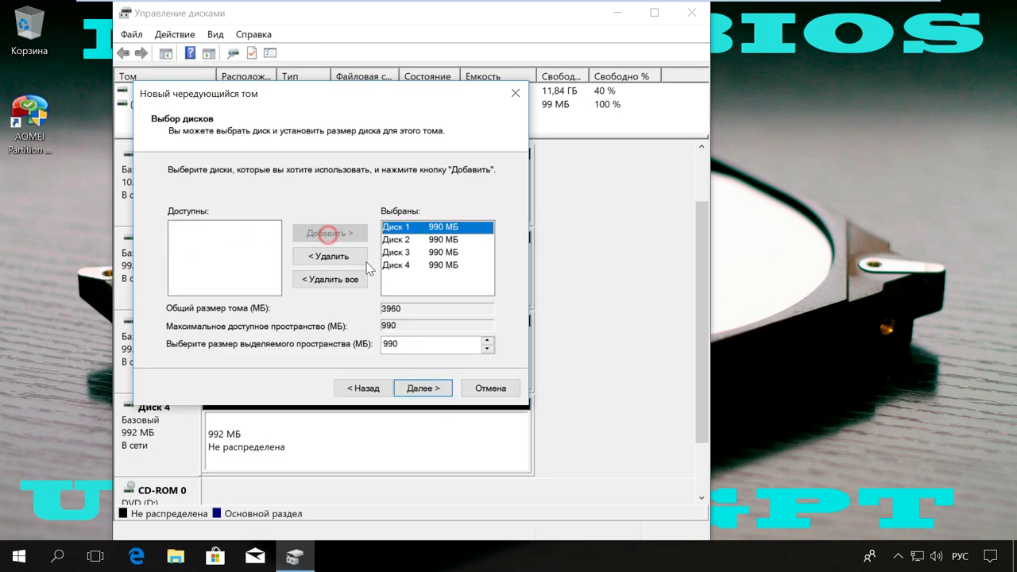
Create the striped volume with letter E:, NTFS and the label Новый том, and accept converting the disks to dynamic
{"action": "left_click", "coordinate": [434, 388]}
{"action": "left_click", "coordinate": [433, 389]}
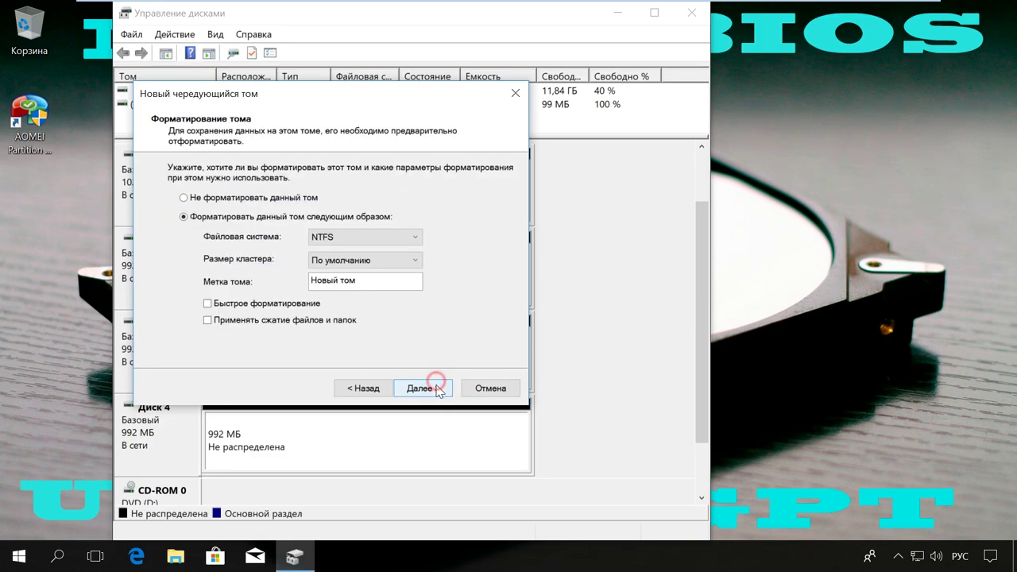
{"action": "left_click", "coordinate": [433, 390]}
{"action": "left_click", "coordinate": [433, 390]}
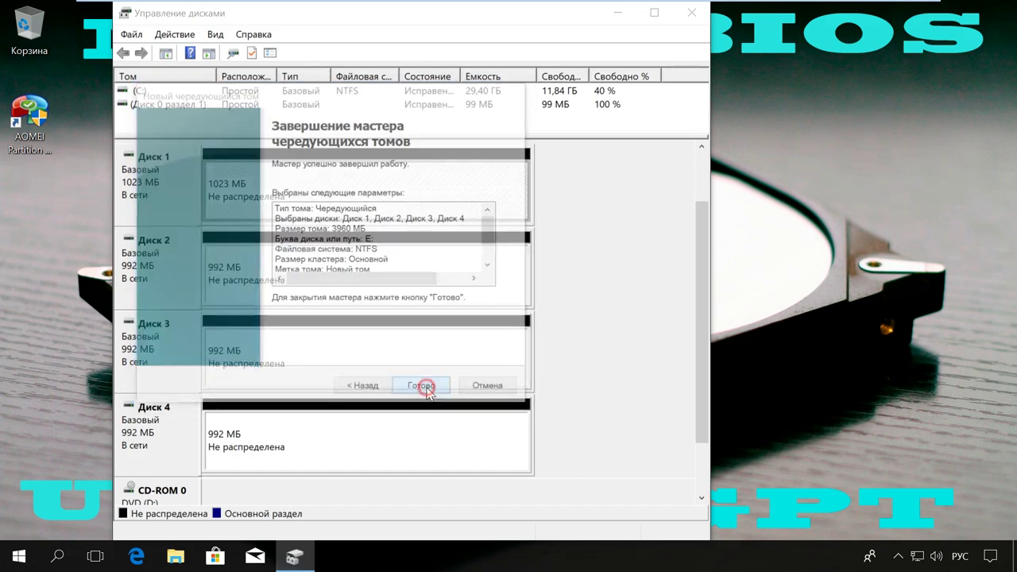
{"action": "left_click", "coordinate": [646, 403]}
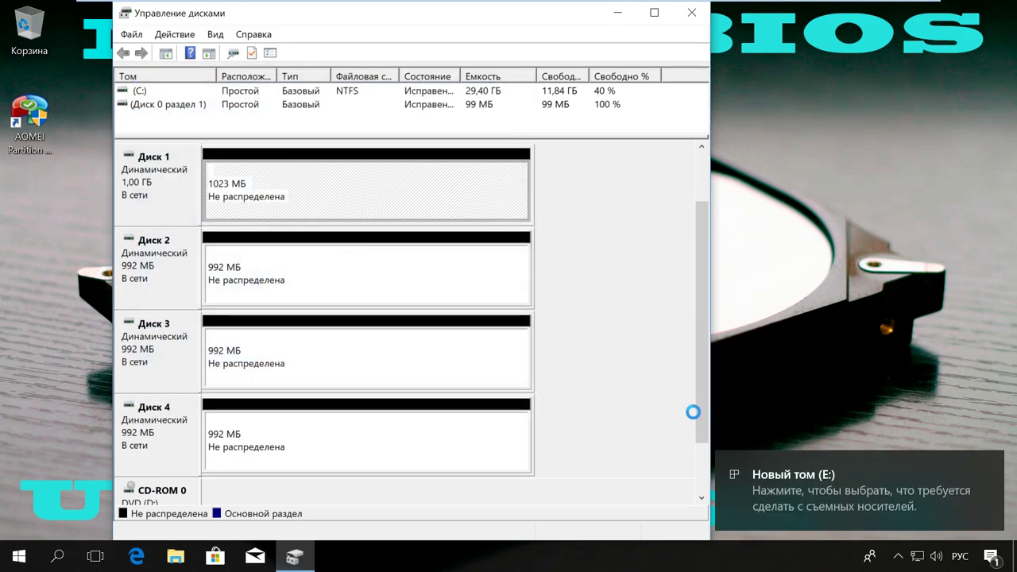
{"action": "left_click", "coordinate": [991, 467]}
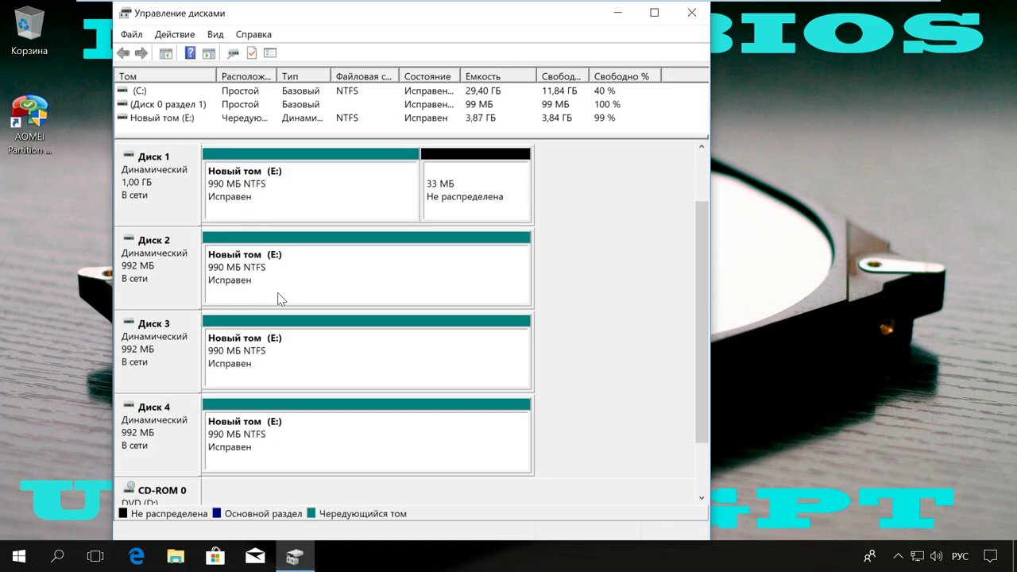
Open This PC in File Explorer beside Disk Management to examine the new striped volume
{"action": "left_click", "coordinate": [178, 558]}
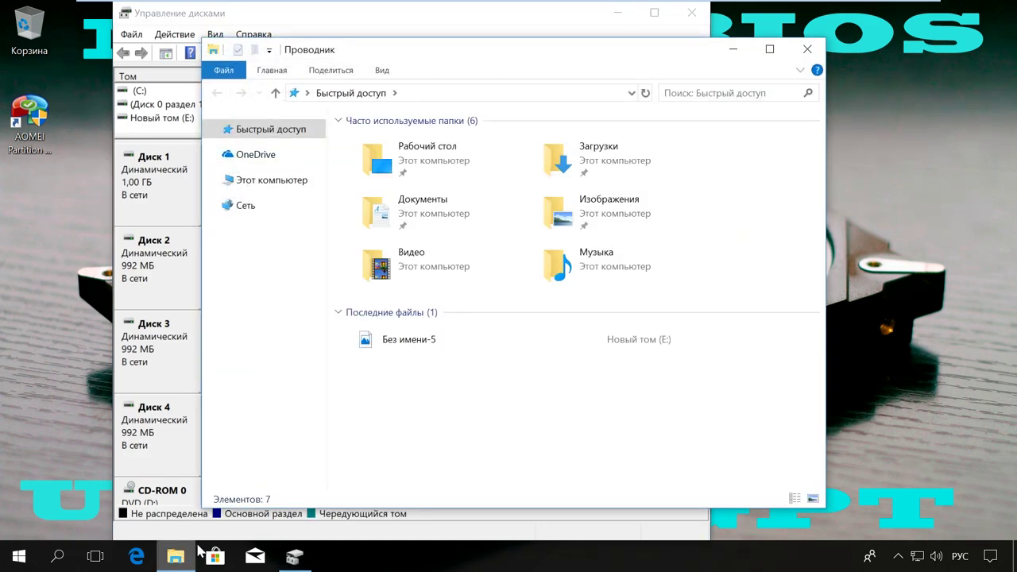
{"action": "left_click_drag", "start_coordinate": [450, 26], "coordinate": [674, 73]}
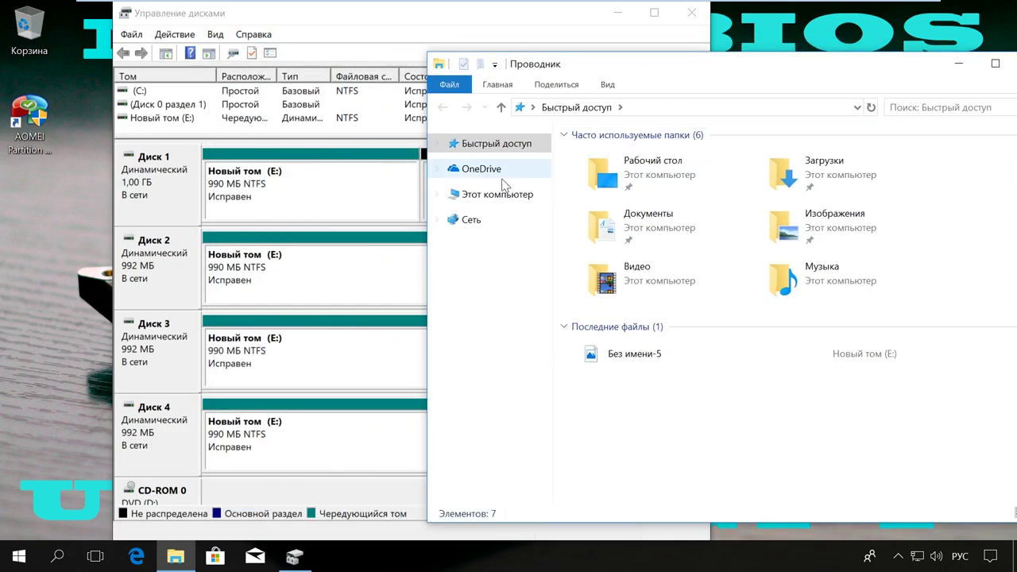
{"action": "left_click", "coordinate": [477, 195]}
{"action": "left_click", "coordinate": [732, 441]}
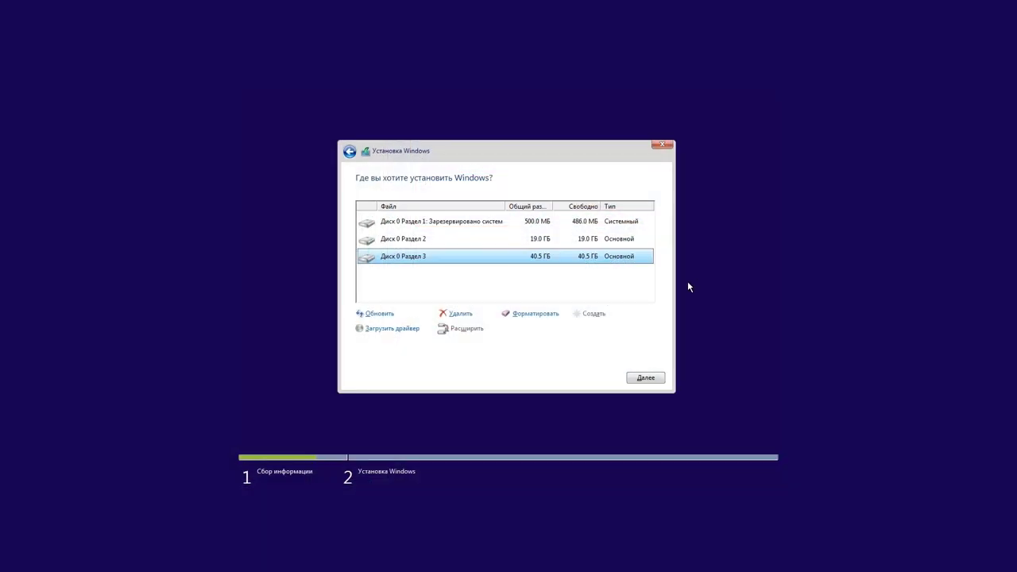
In Windows Setup, delete the 19.0 GB partition 2 and the system reserved partition 1 of Disk 0
{"action": "left_click", "coordinate": [438, 242]}
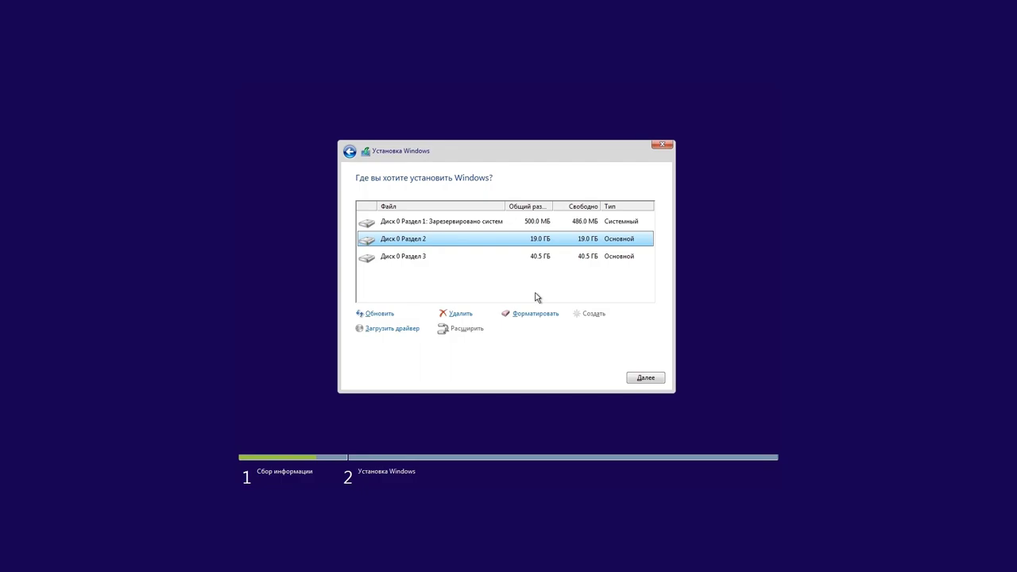
{"action": "left_click", "coordinate": [460, 314]}
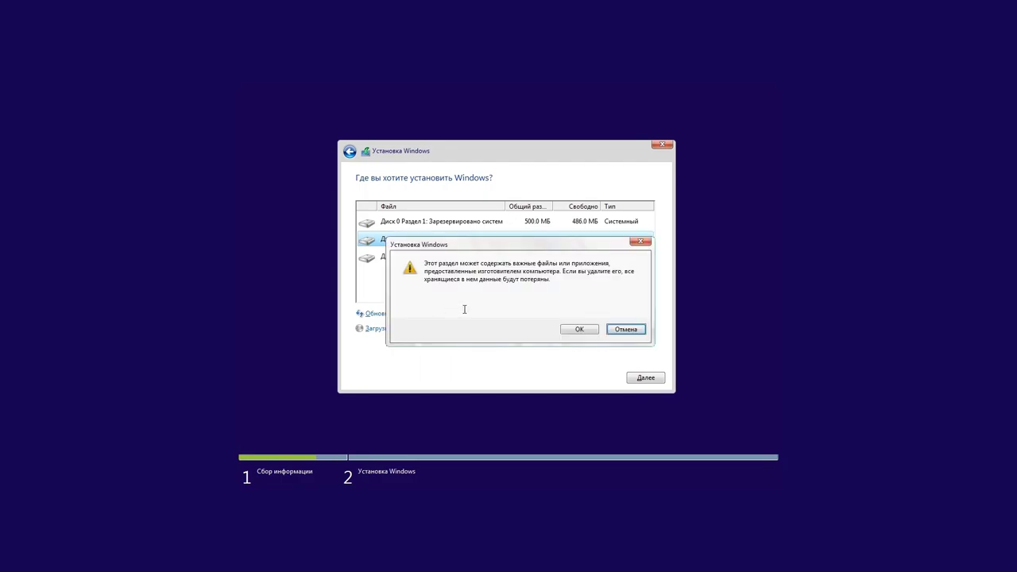
{"action": "left_click", "coordinate": [580, 329]}
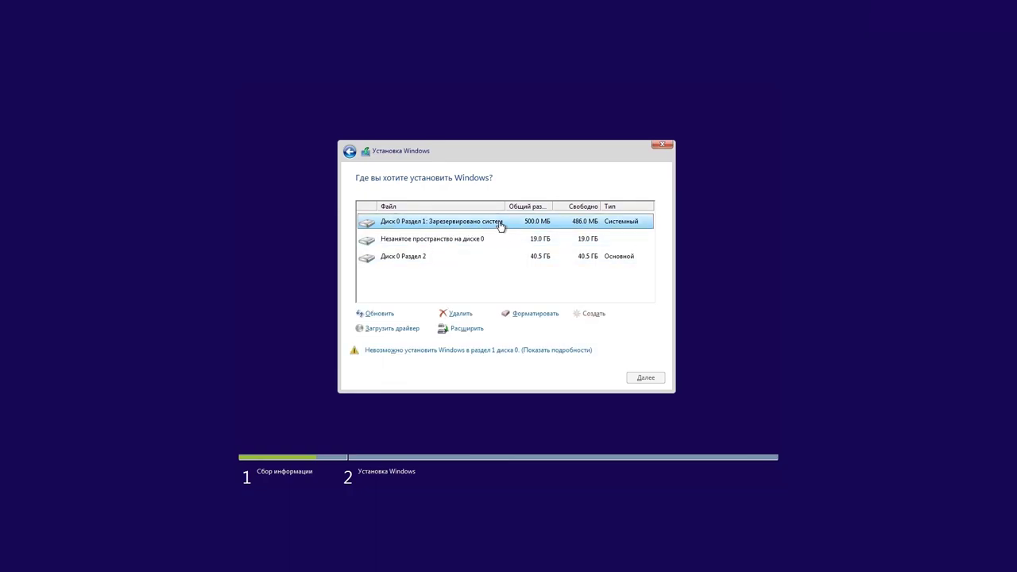
{"action": "left_click", "coordinate": [465, 313]}
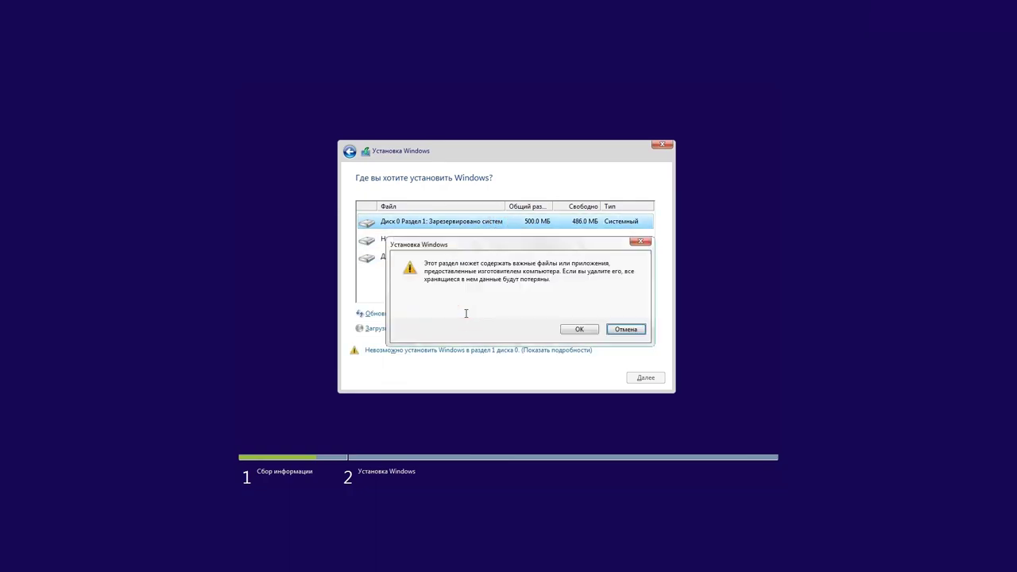
{"action": "left_click", "coordinate": [570, 331]}
Create a new 19999 MB partition in the unallocated space of Disk 0 and accept the additional system partitions
{"action": "left_click", "coordinate": [592, 314]}
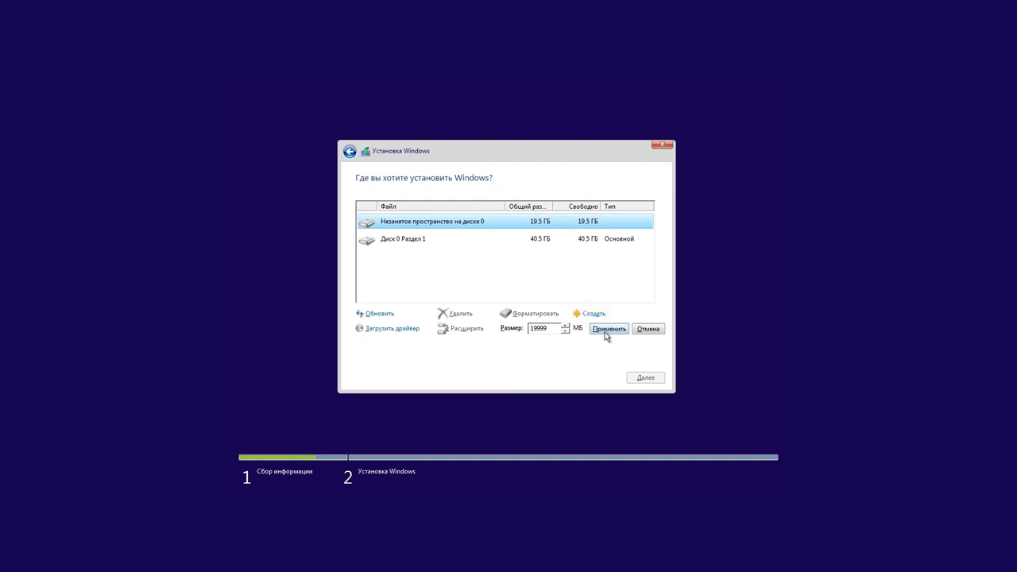
{"action": "left_click", "coordinate": [608, 329]}
{"action": "left_click", "coordinate": [581, 331]}
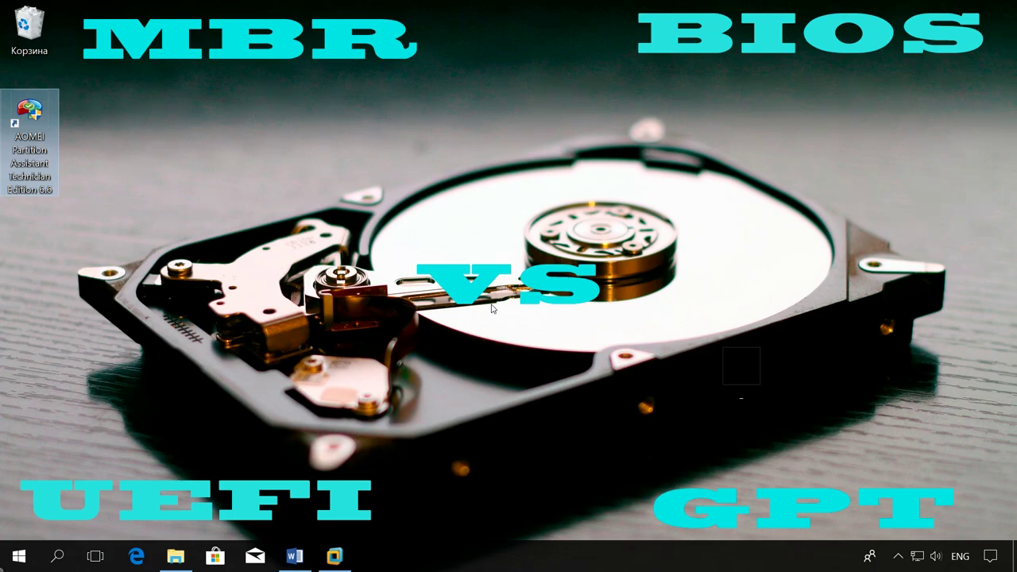
Launch AOMEI Partition Assistant and review the files on Новый том (D:) in File Explorer before returning to it
{"action": "double_click", "coordinate": [24, 172]}
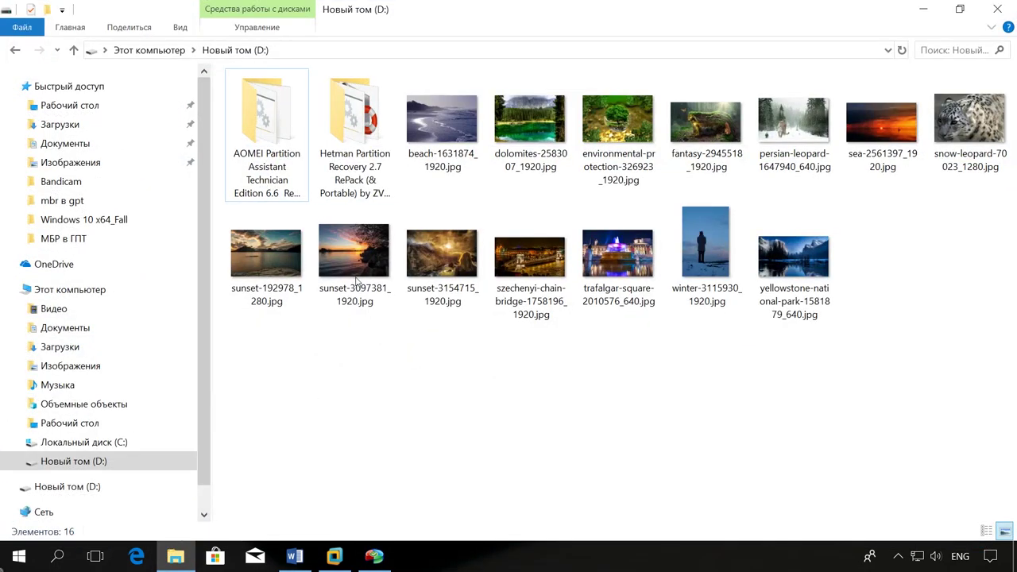
{"action": "left_click", "coordinate": [284, 49]}
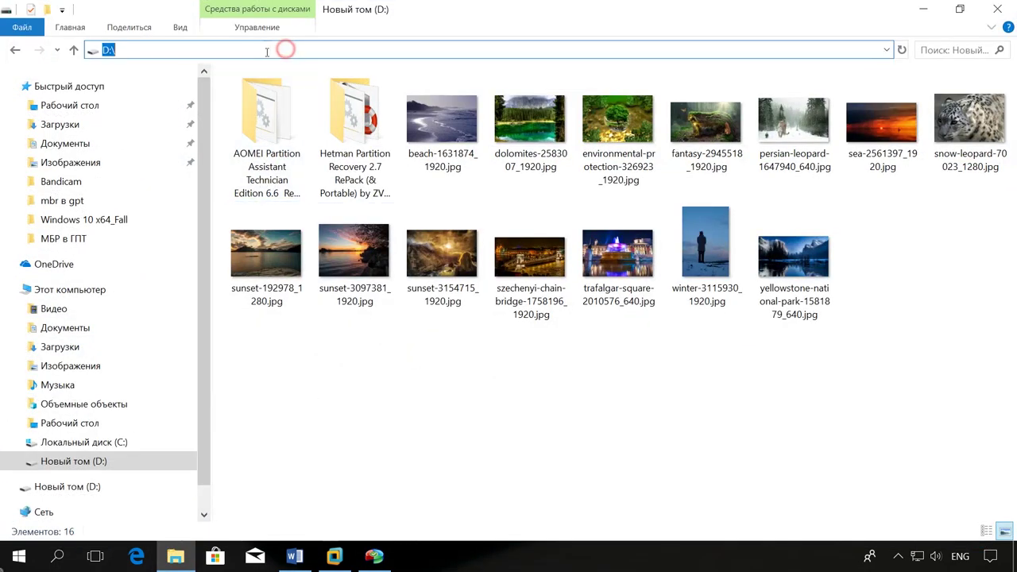
{"action": "left_click", "coordinate": [375, 559]}
Convert the 465.76 GB Disk 2 from MBR to GPT in AOMEI Partition Assistant and apply the pending operation
{"action": "left_click", "coordinate": [224, 256]}
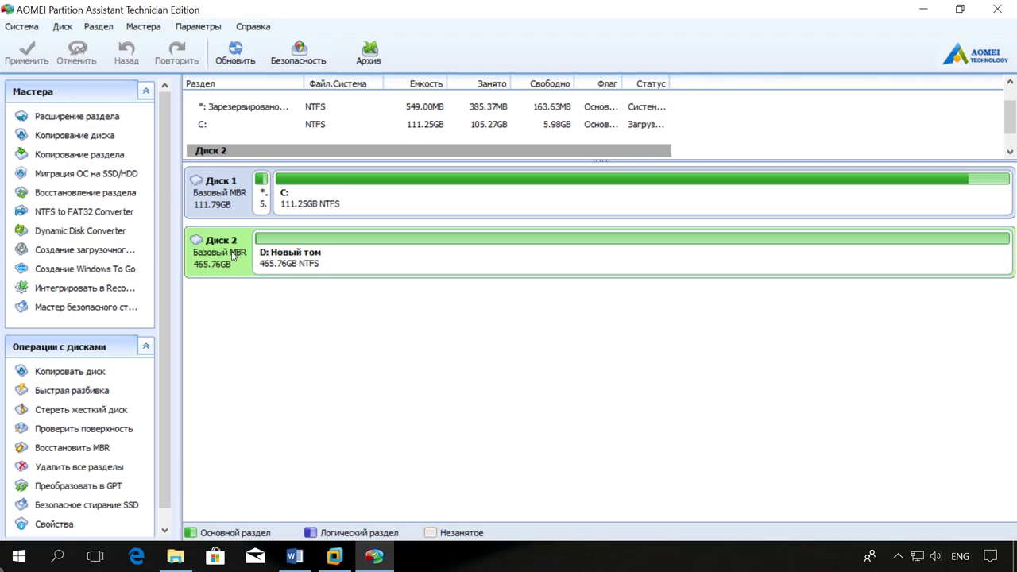
{"action": "right_click", "coordinate": [233, 255]}
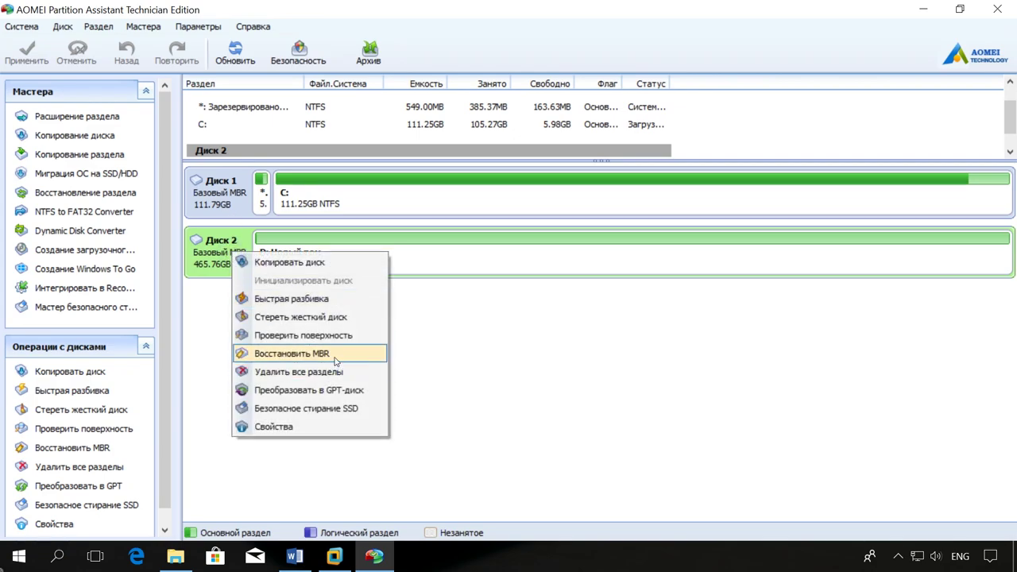
{"action": "left_click", "coordinate": [338, 391]}
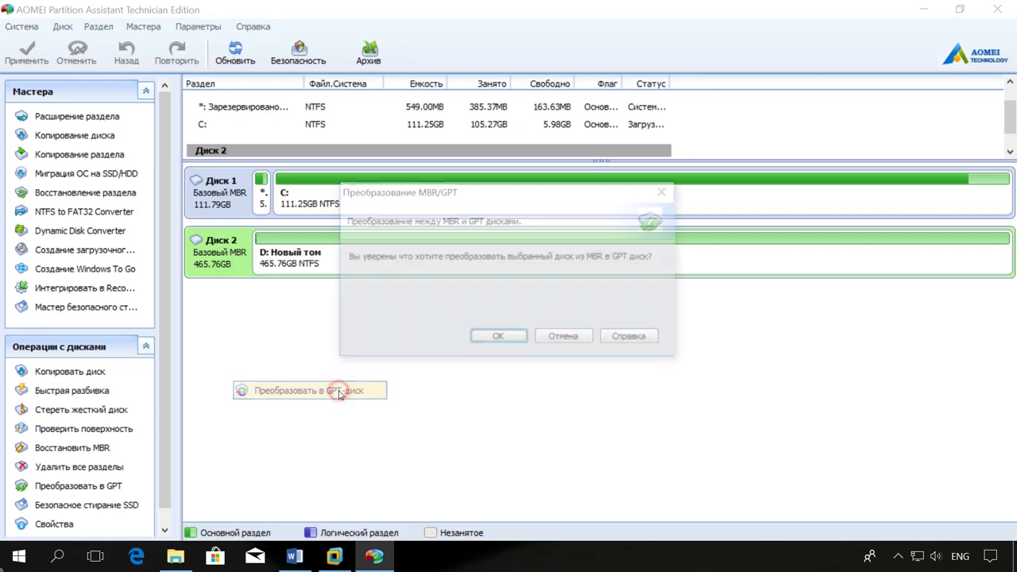
{"action": "left_click", "coordinate": [489, 334]}
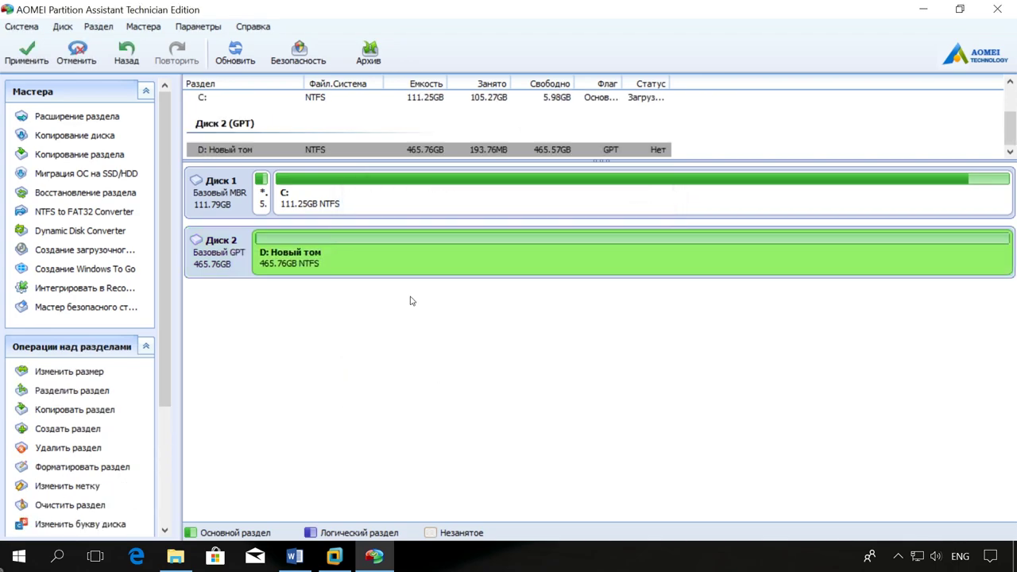
{"action": "left_click", "coordinate": [27, 52]}
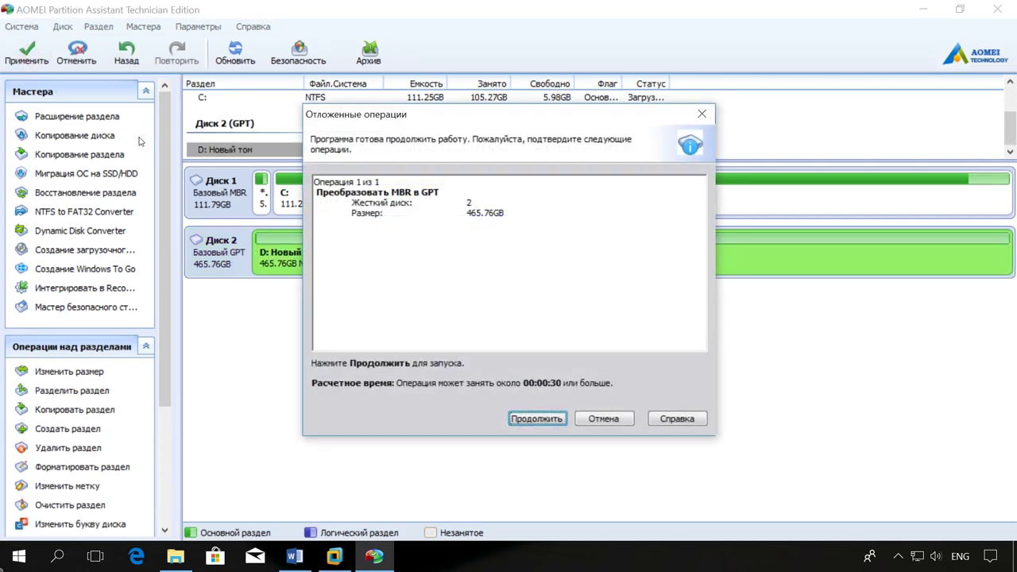
{"action": "left_click", "coordinate": [537, 419]}
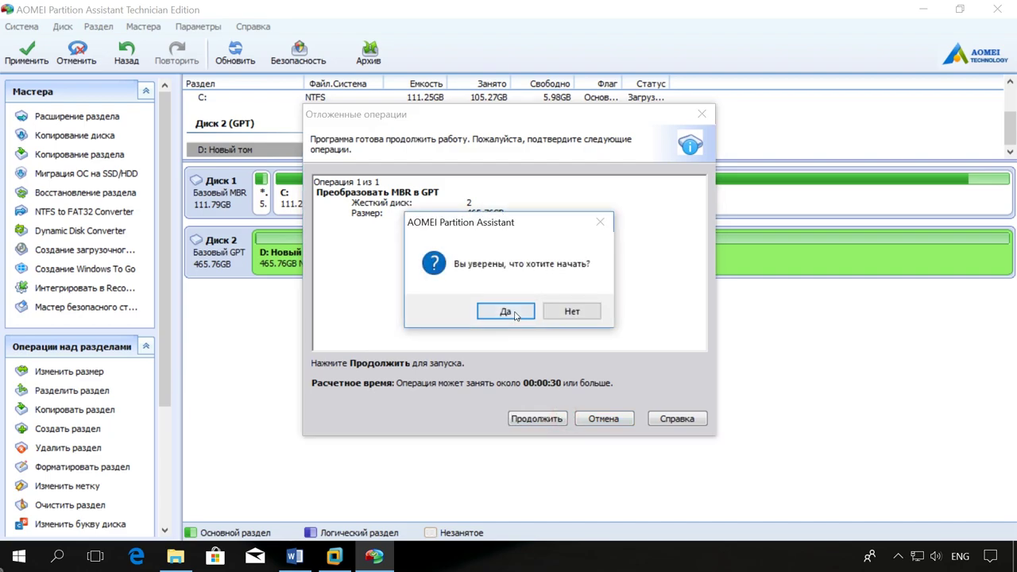
{"action": "left_click", "coordinate": [514, 313]}
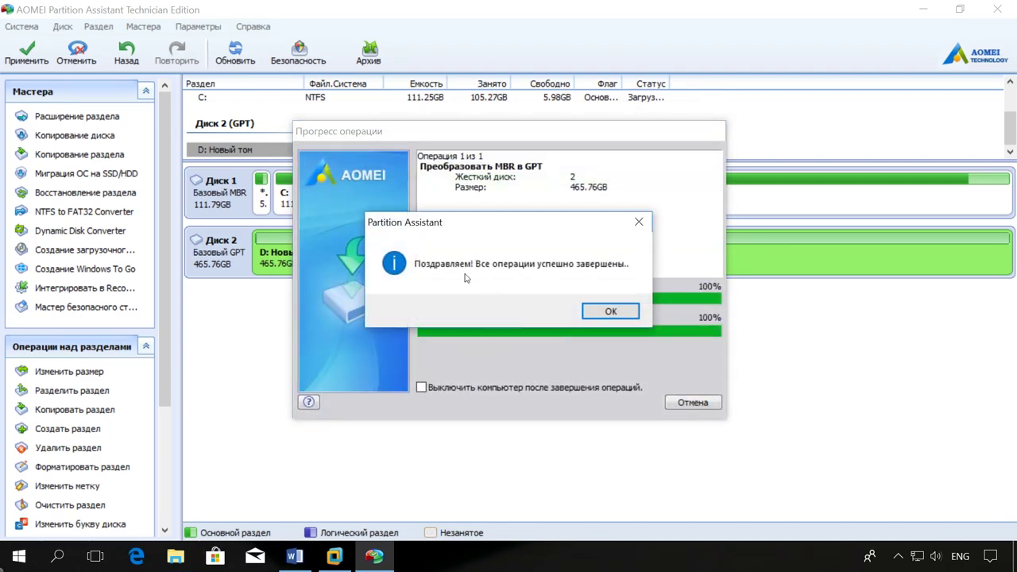
{"action": "left_click", "coordinate": [613, 315]}
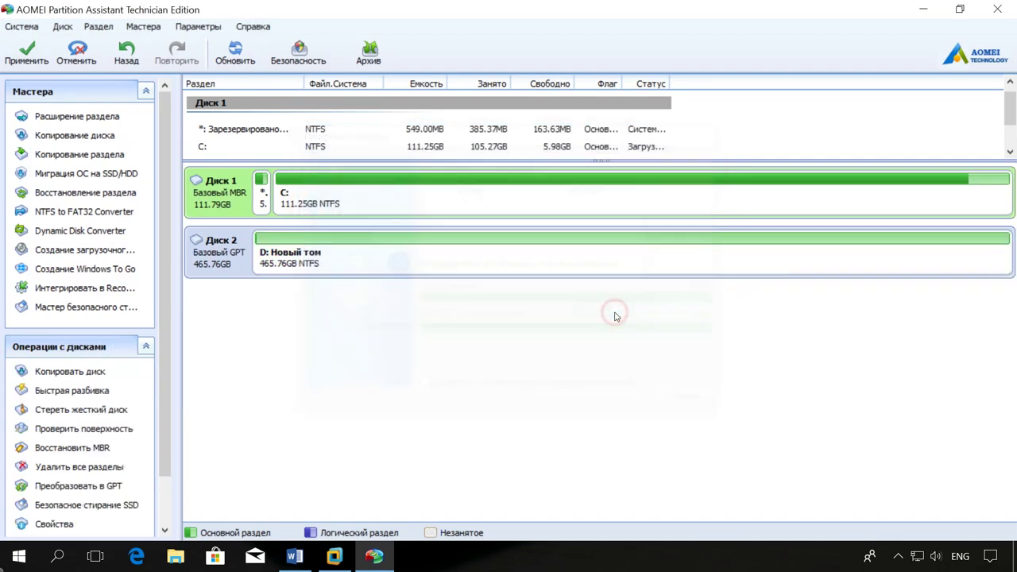
Select the converted Disk 2, then open Новый том (D:) in File Explorer to check its files
{"action": "left_click", "coordinate": [233, 259]}
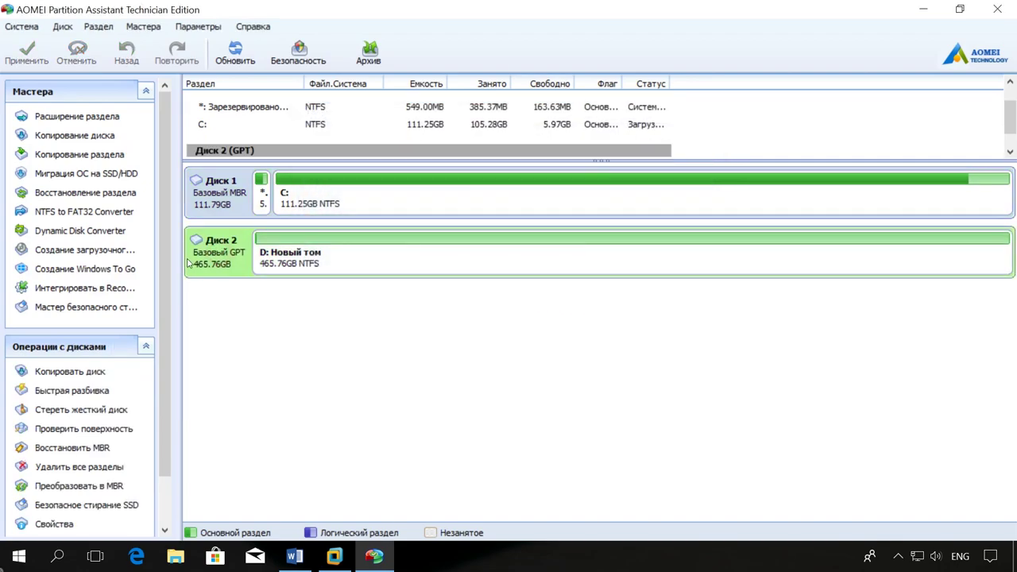
{"action": "left_click", "coordinate": [184, 561]}
{"action": "left_click", "coordinate": [106, 464]}
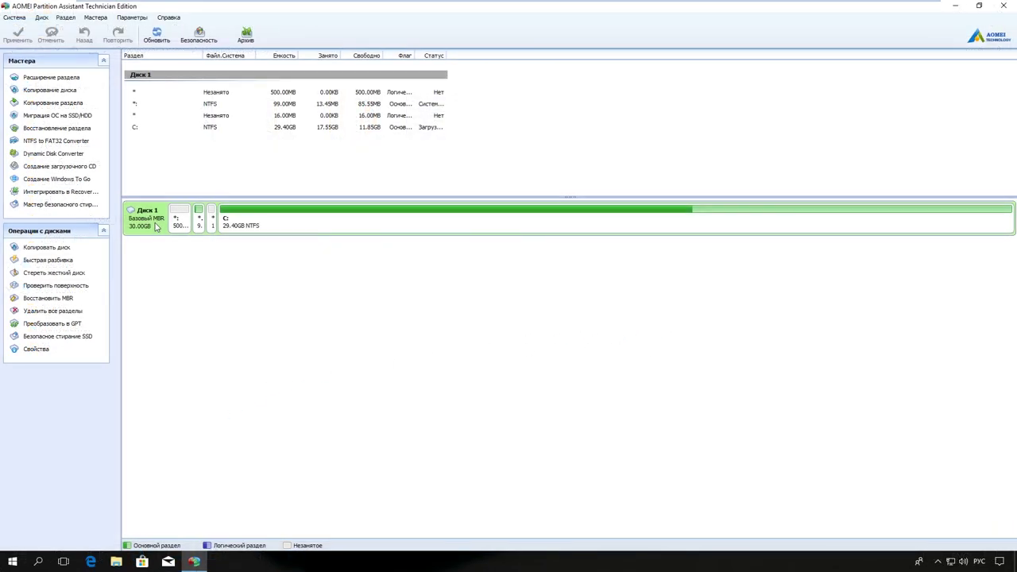
Convert the 30 GB system Disk 1 from MBR to GPT, apply the operation and restart the computer to run it in PreOS mode
{"action": "right_click", "coordinate": [157, 229]}
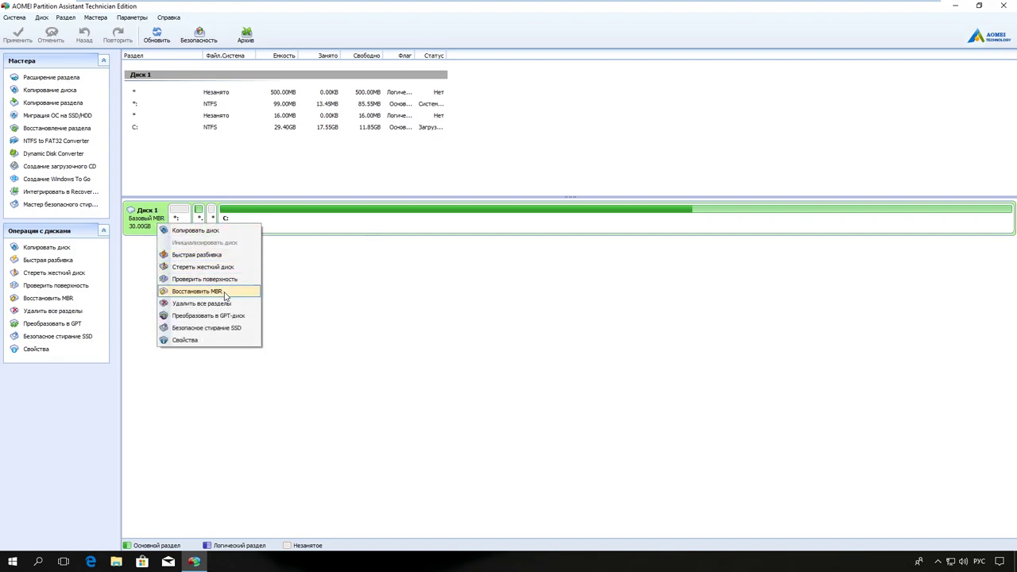
{"action": "left_click", "coordinate": [237, 320]}
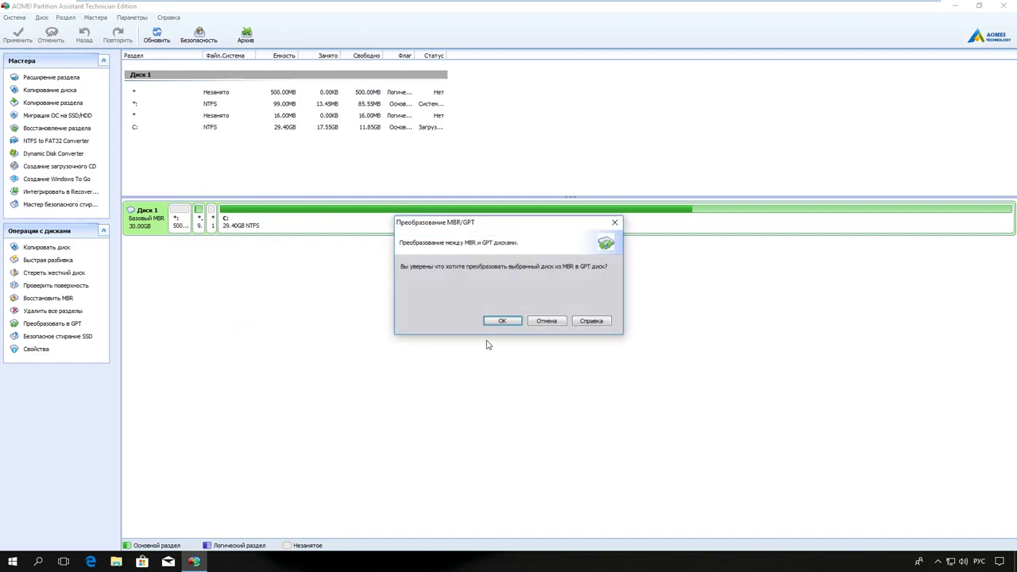
{"action": "left_click", "coordinate": [512, 322]}
{"action": "left_click", "coordinate": [540, 318]}
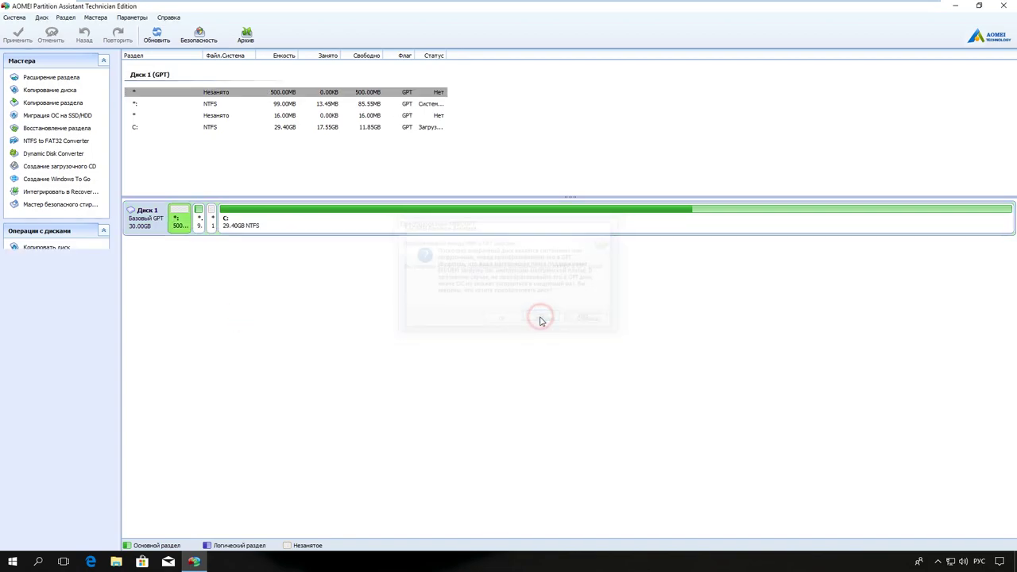
{"action": "left_click", "coordinate": [19, 37]}
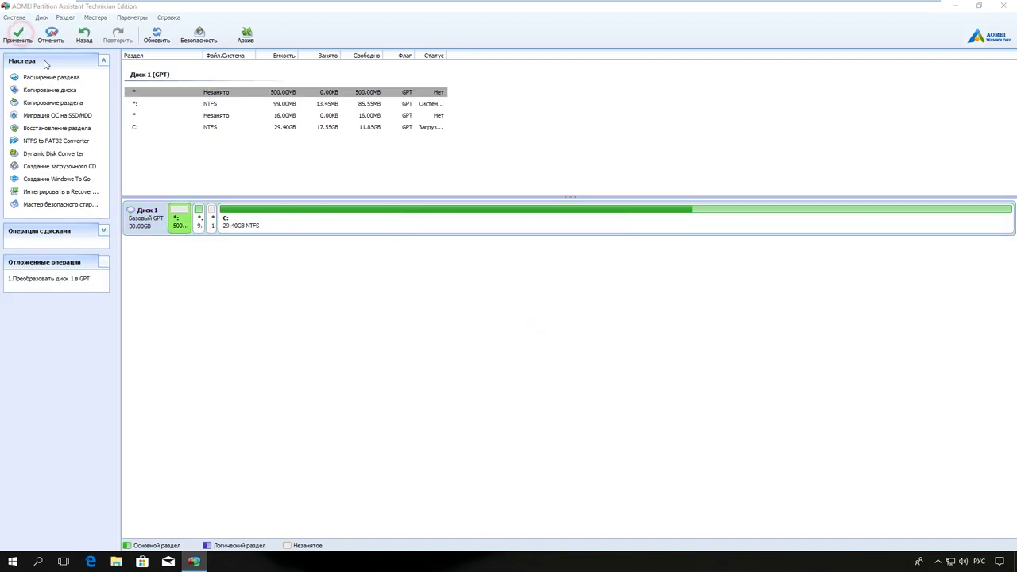
{"action": "left_click", "coordinate": [524, 375]}
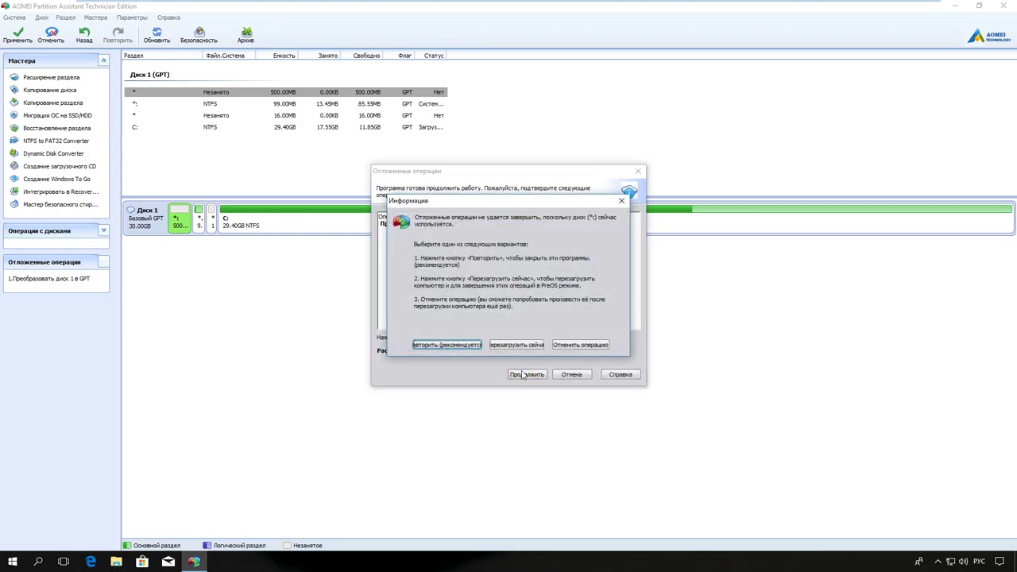
{"action": "left_click", "coordinate": [524, 347]}
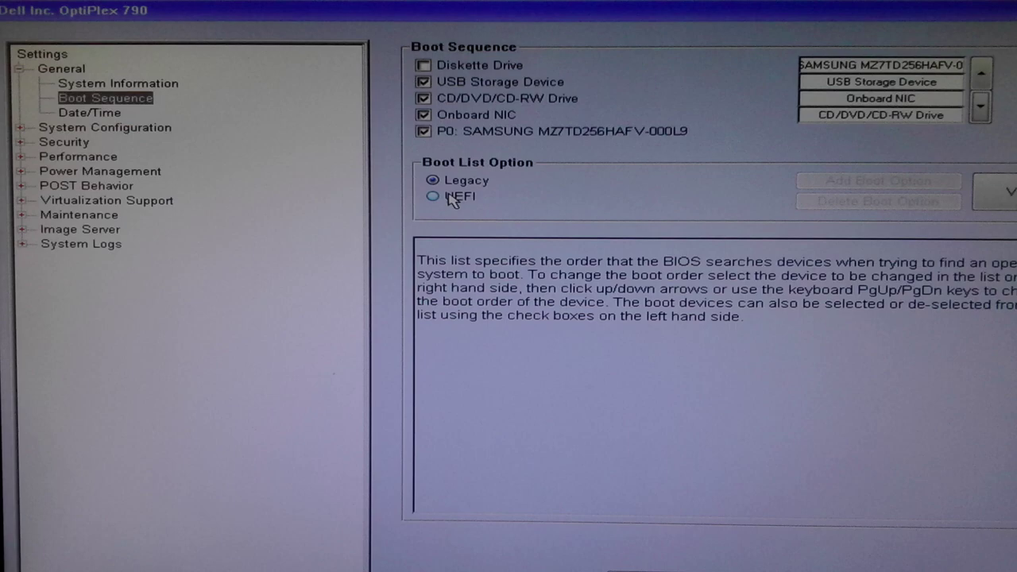
Set the Boot List Option to UEFI in the BIOS boot sequence and start adding a boot option
{"action": "left_click", "coordinate": [448, 198]}
{"action": "left_click", "coordinate": [878, 180]}
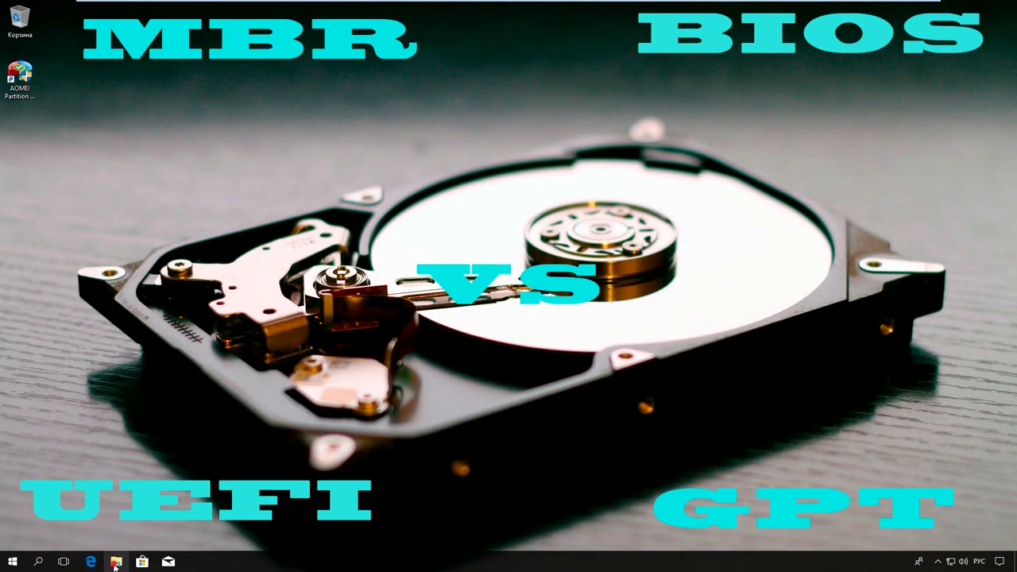
Browse the user's profile folder under Пользователи on Локальный диск (C:) to check its contents, and close File Explorer
{"action": "left_click", "coordinate": [116, 562]}
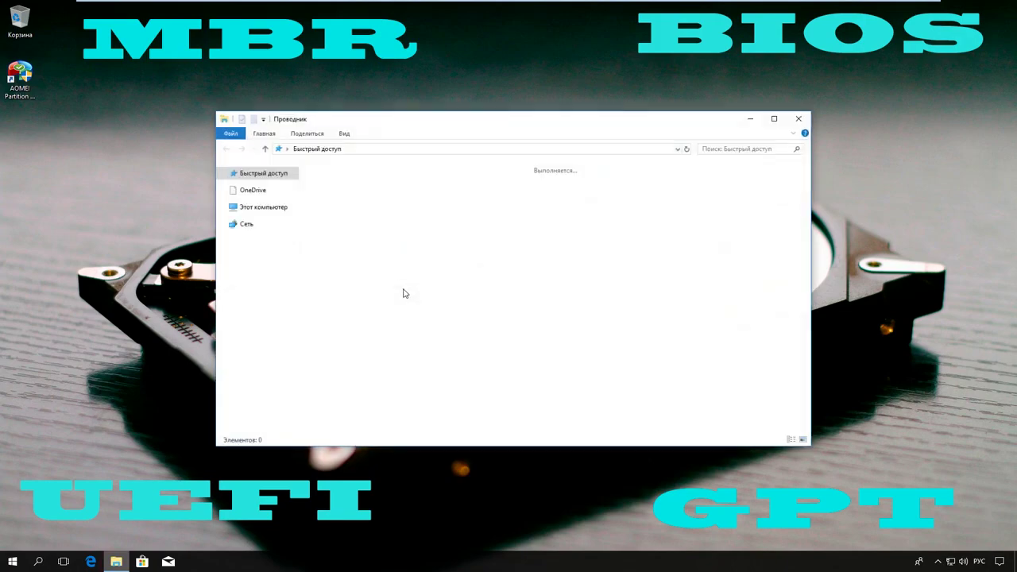
{"action": "left_click", "coordinate": [262, 208]}
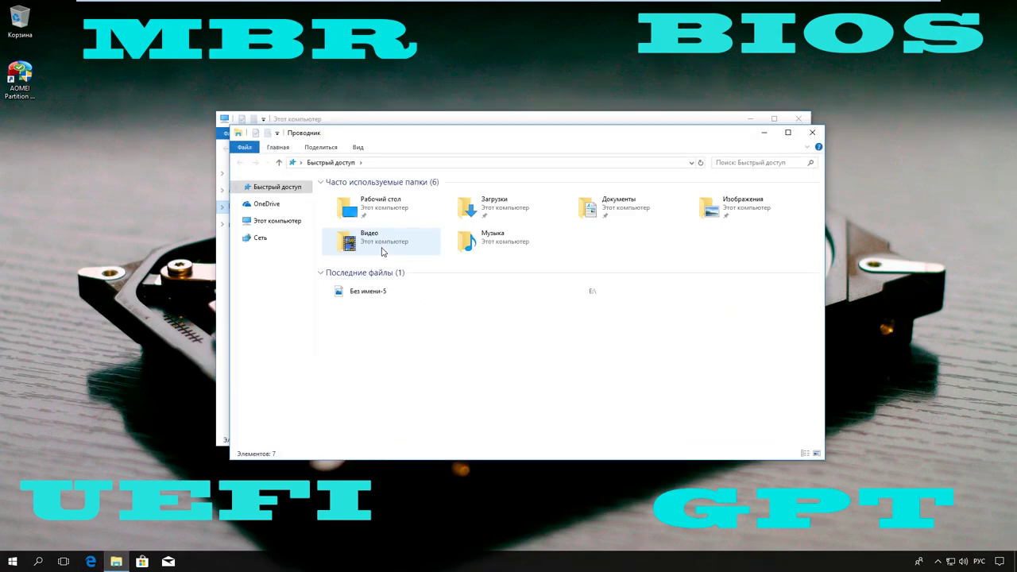
{"action": "left_click", "coordinate": [256, 221]}
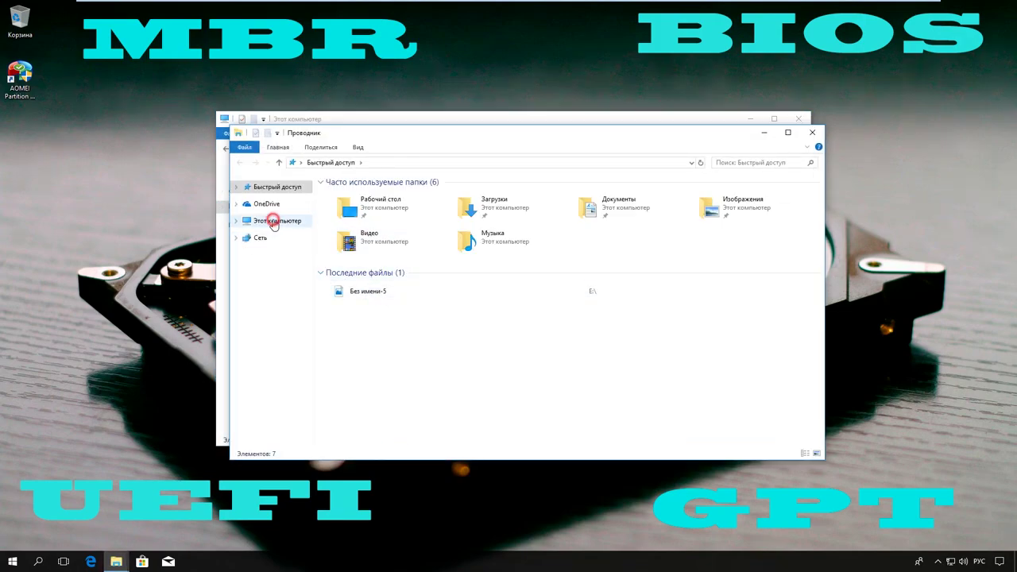
{"action": "double_click", "coordinate": [427, 318]}
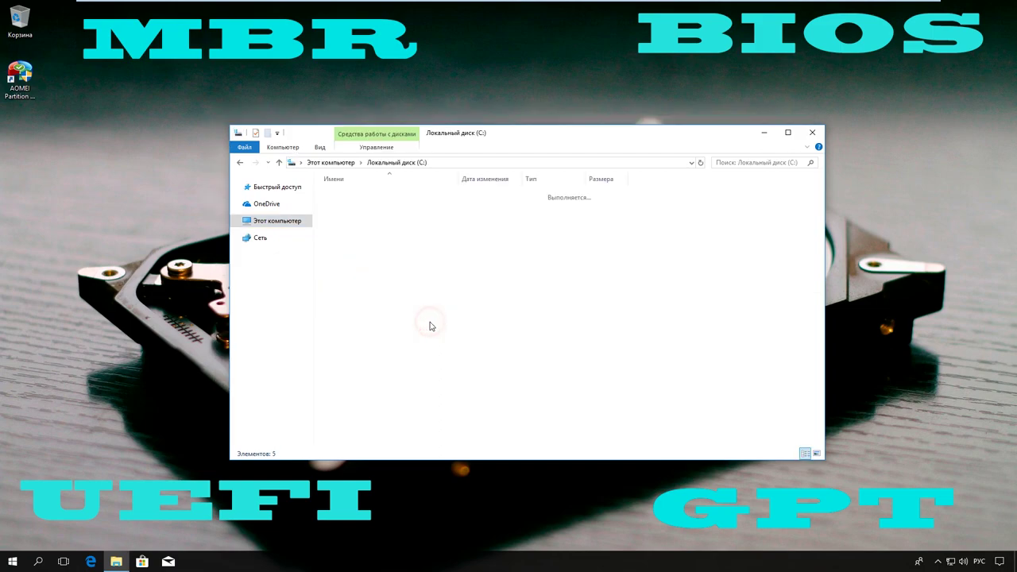
{"action": "double_click", "coordinate": [370, 237]}
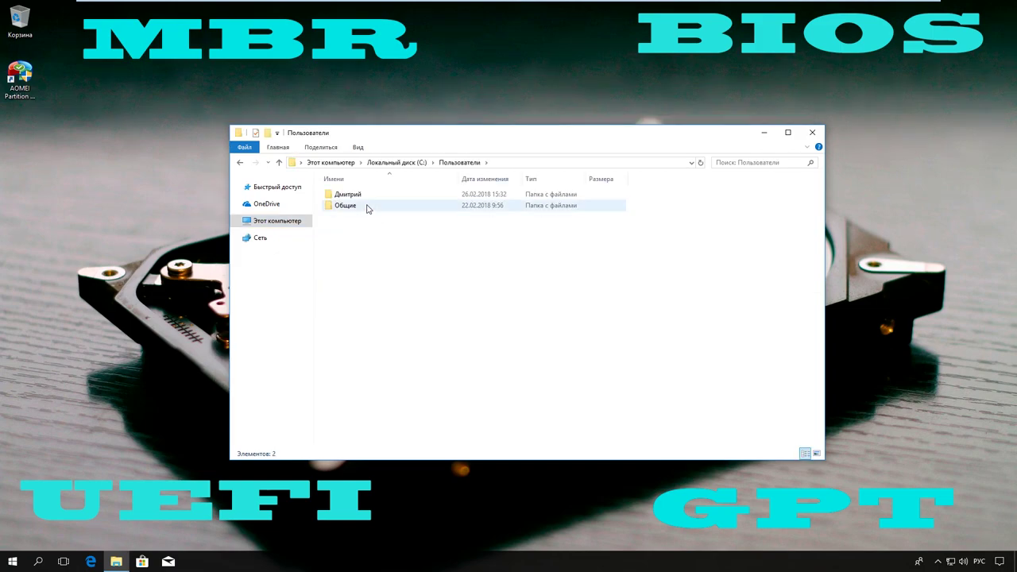
{"action": "double_click", "coordinate": [355, 198]}
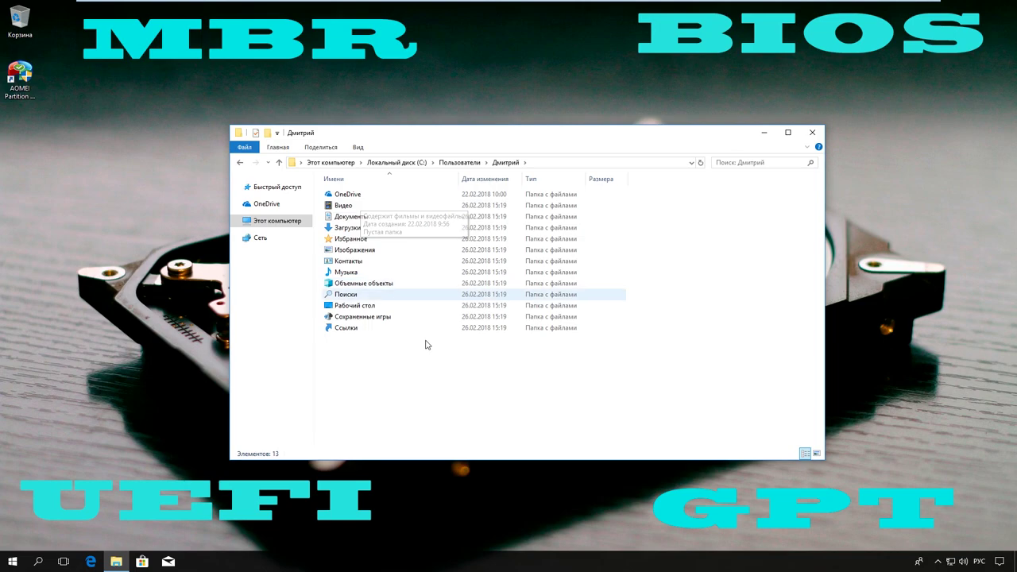
{"action": "left_click", "coordinate": [813, 132]}
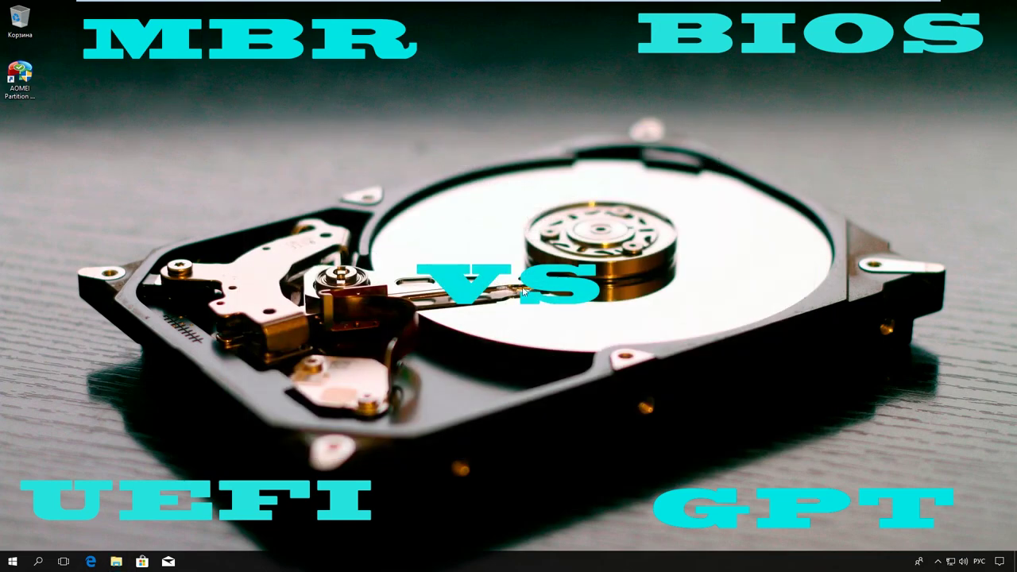